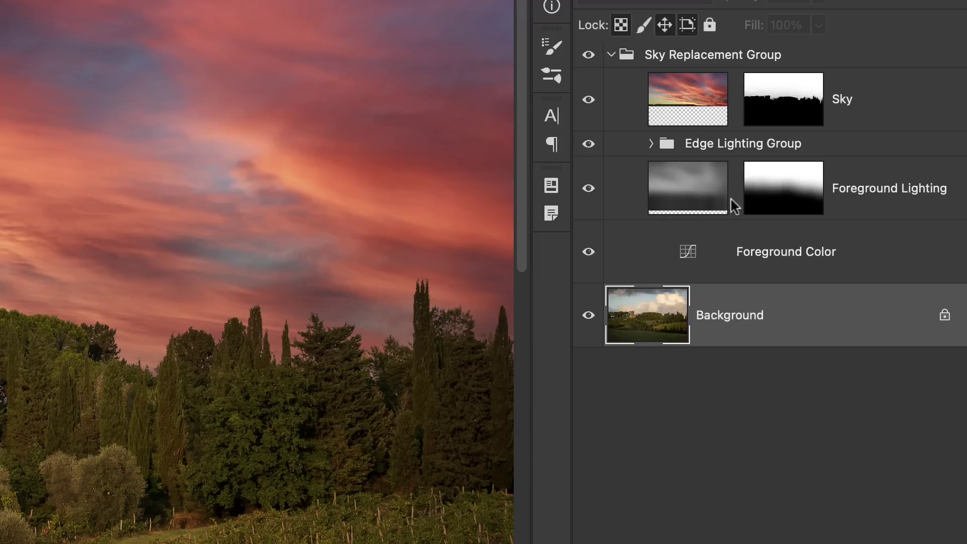
Expand the Edge Lighting Group inside the Sky Replacement Group and examine the layers it contains.
left_click(700, 147)
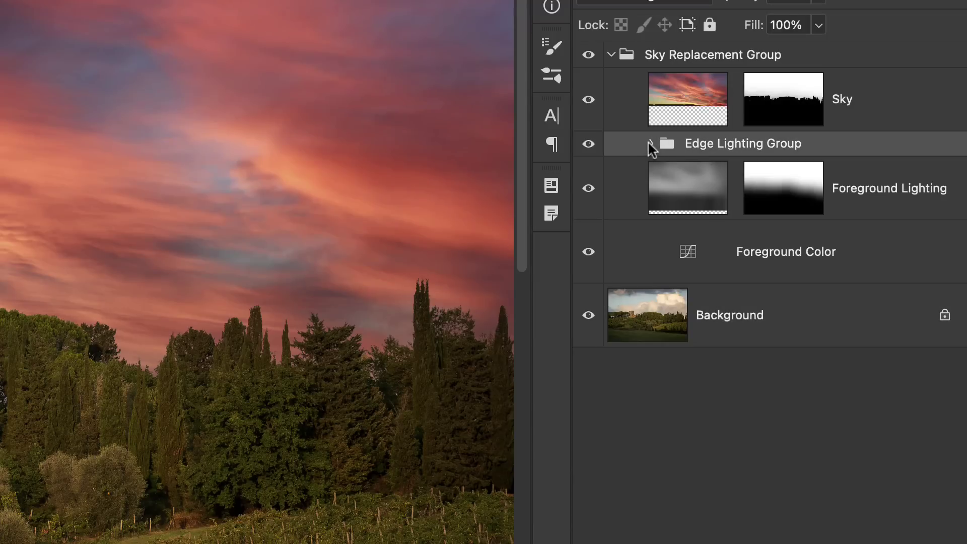
left_click(651, 145)
left_click(740, 200)
left_click(739, 248)
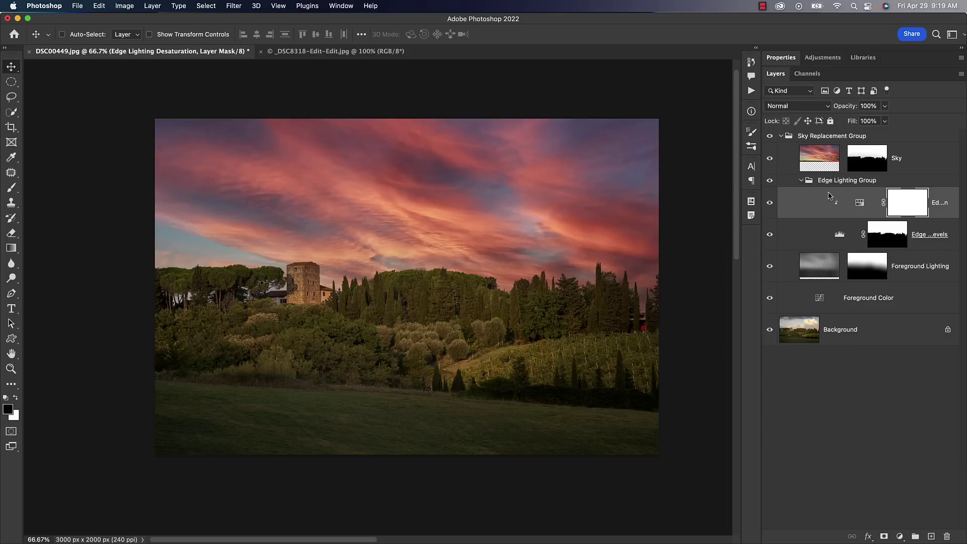
Delete the whole Sky Replacement Group from DSC00449.jpg, keeping only the Background layer.
left_click(804, 137)
key("BackSpace")
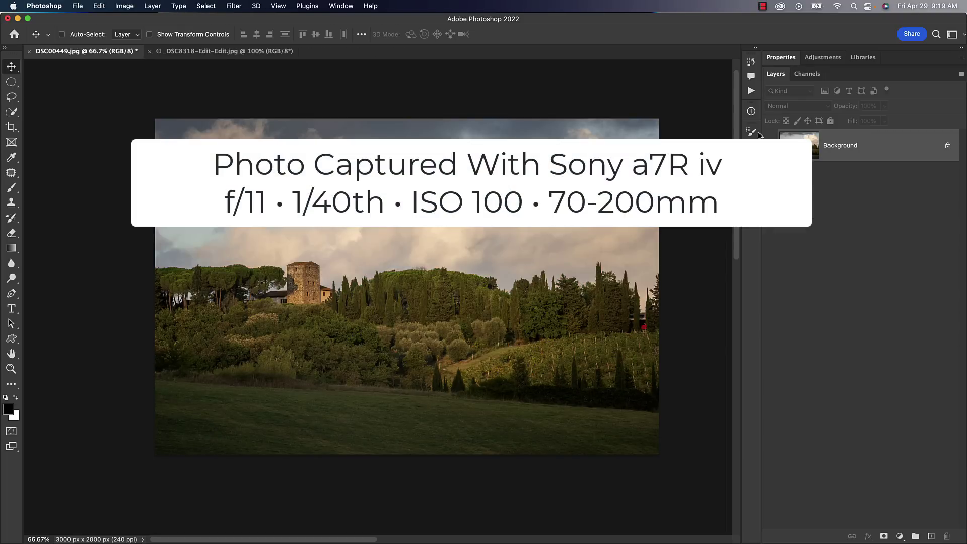
Start Sky Replacement on the Background and choose the third sky, the pink-orange sunset, from the Spectacular presets.
left_click(100, 7)
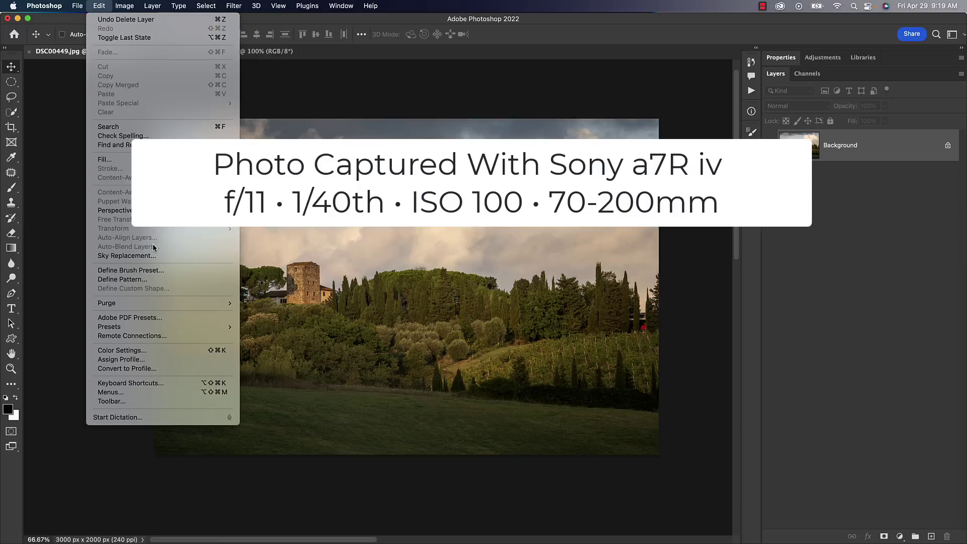
left_click(168, 254)
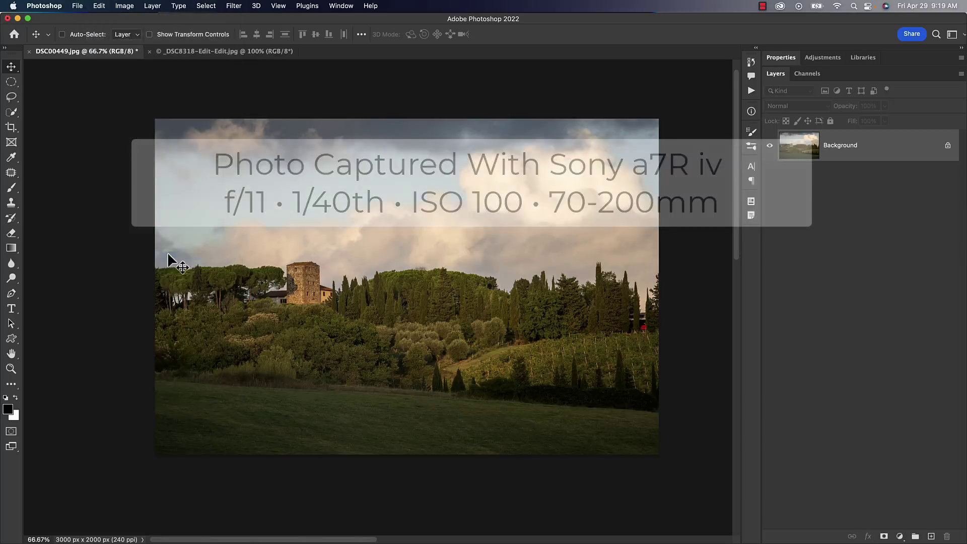
left_click(723, 73)
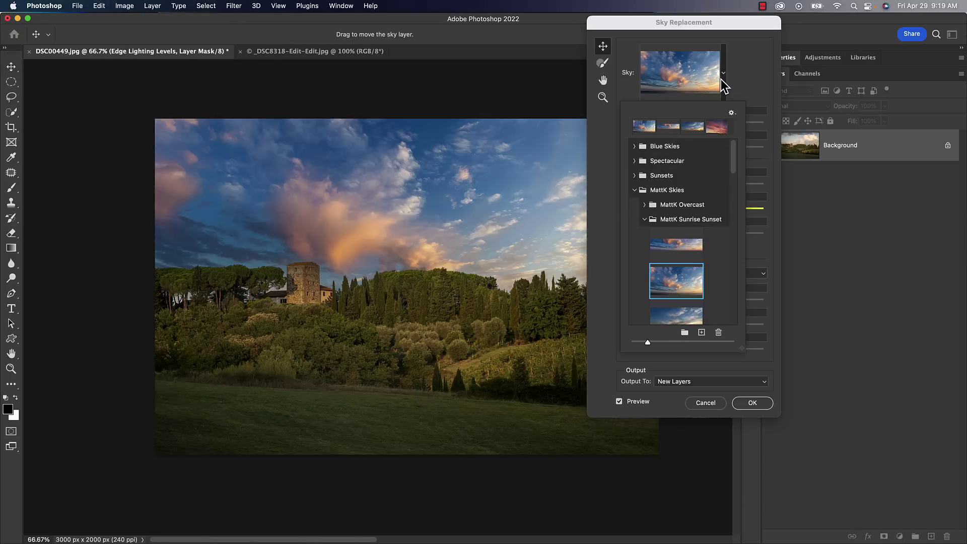
left_click(635, 191)
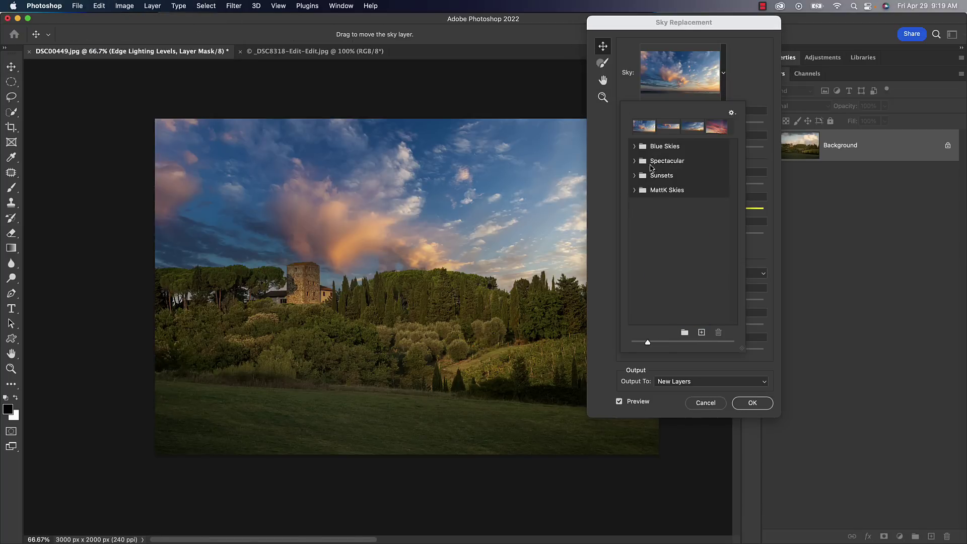
left_click(635, 161)
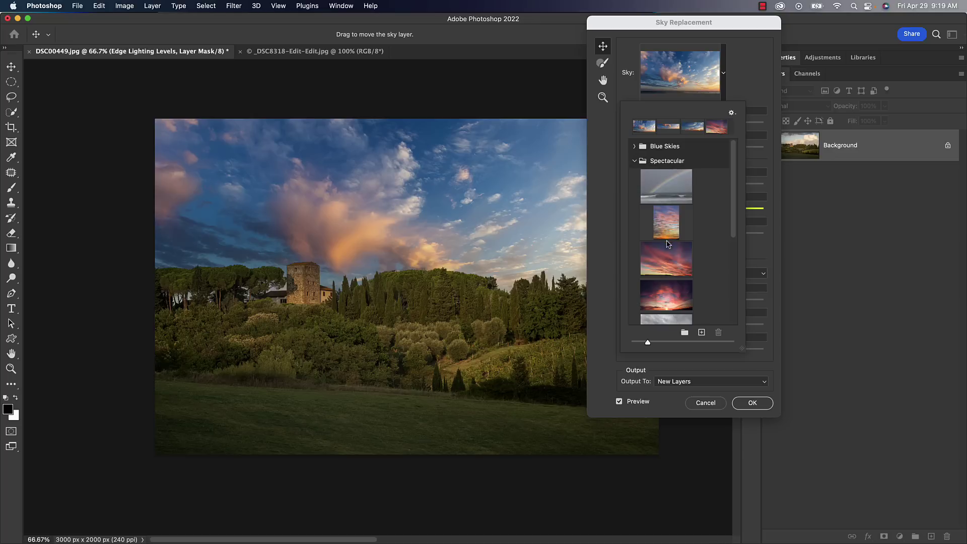
left_click(670, 260)
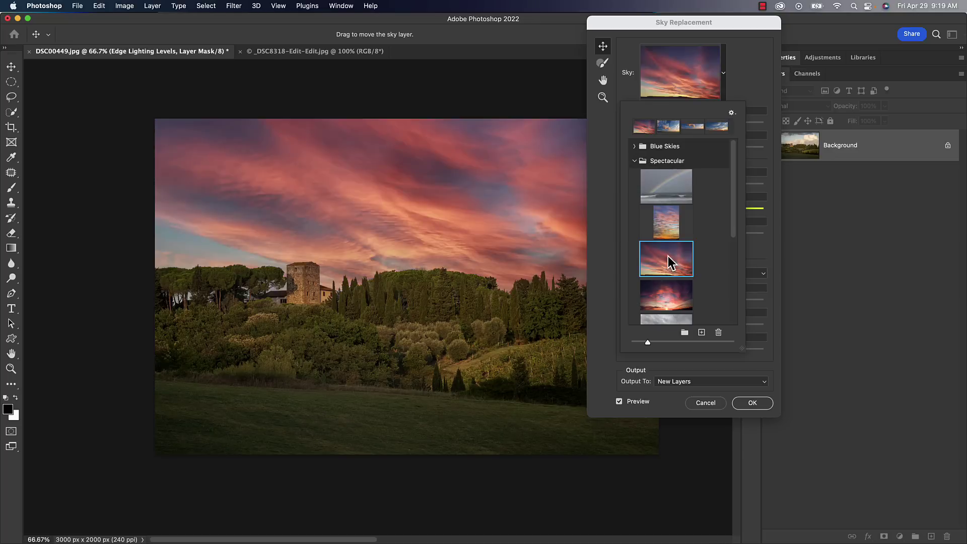
left_click(680, 25)
left_click_drag(688, 25, 652, 44)
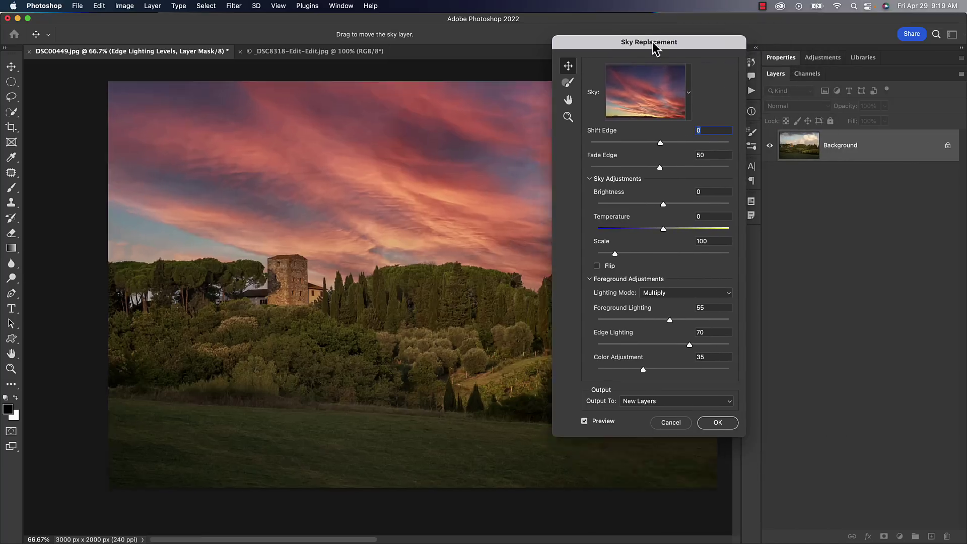
Set Edge Lighting to 0 in the foreground adjustments while viewing the treeline at 300%.
key("super+equal")
key("super+equal")
key("super+equal")
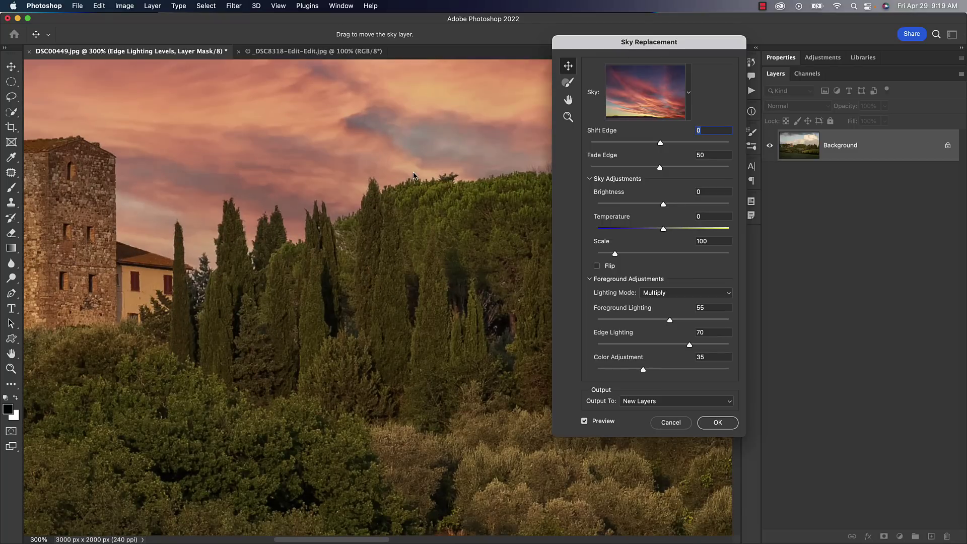
left_click_drag(449, 162, 313, 243)
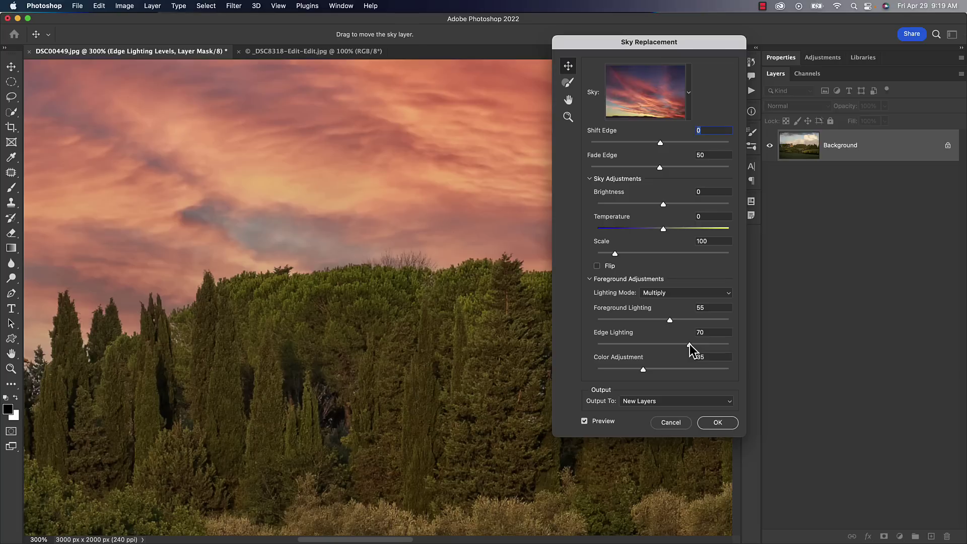
left_click_drag(691, 343, 520, 344)
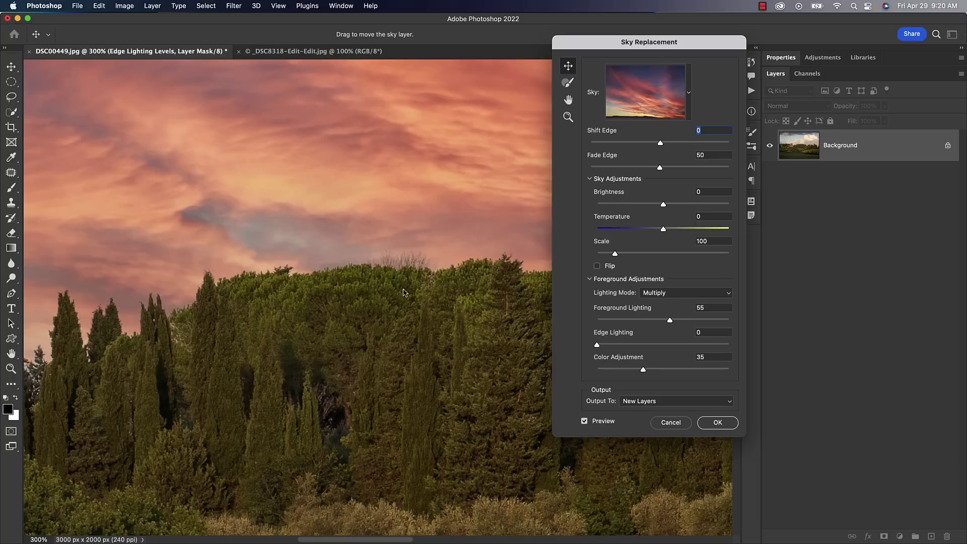
Examine the edges of the trees and the stone tower against the new sky, comparing with the preview off and on.
left_click_drag(406, 293, 173, 290)
scroll(363, 281, "left", 15)
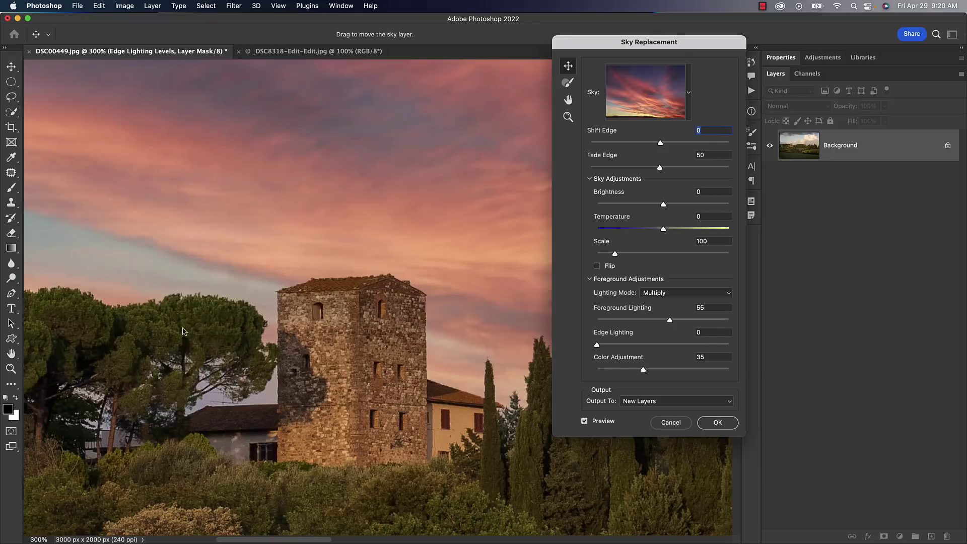
left_click_drag(183, 328, 320, 327)
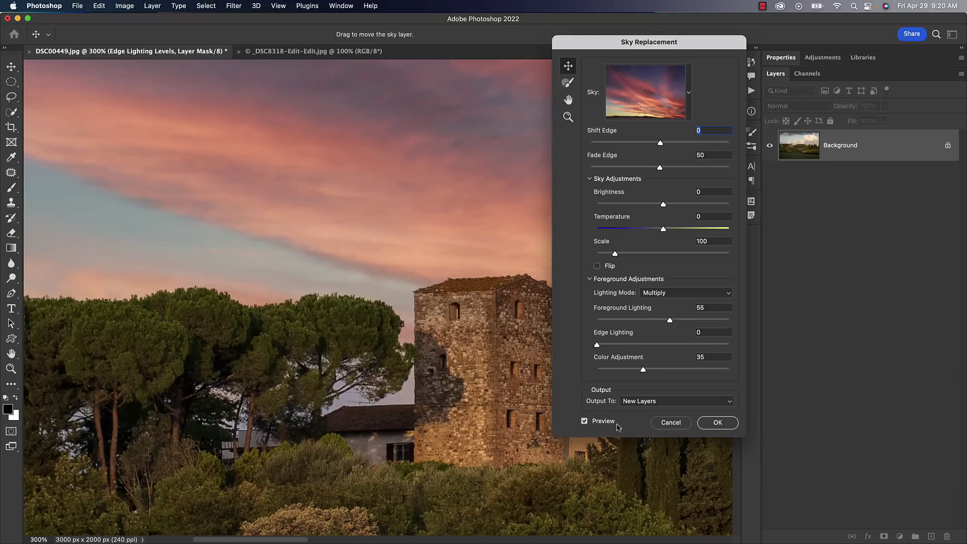
left_click(584, 421)
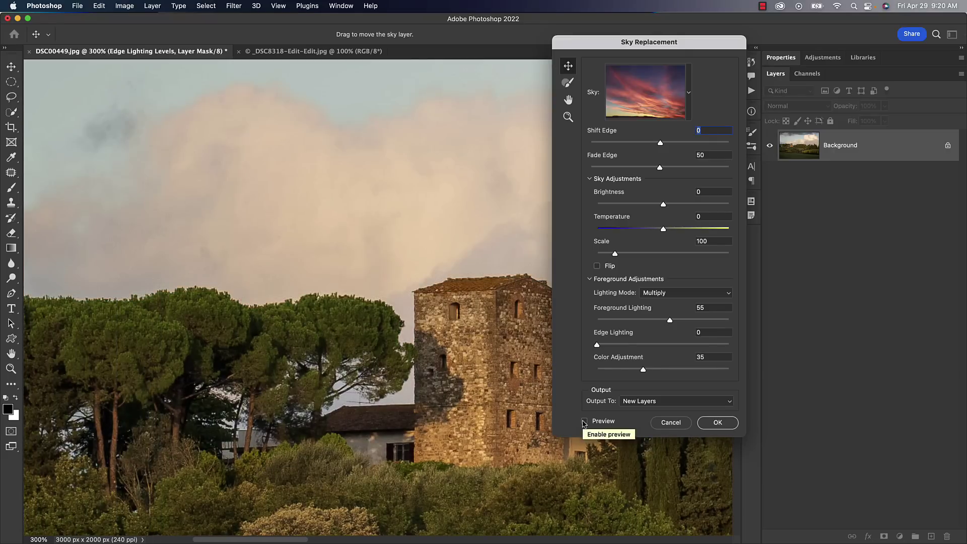
left_click(584, 422)
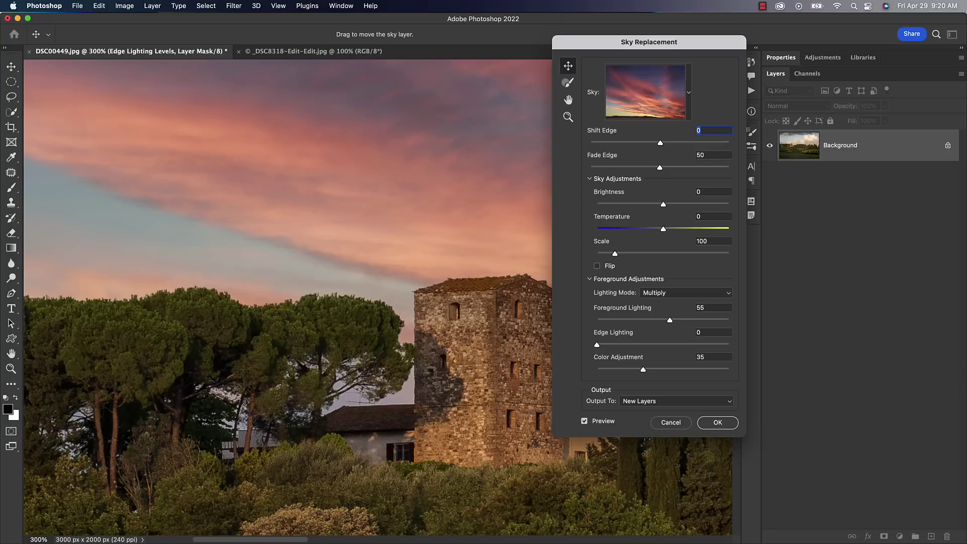
scroll(200, 292, "right", 15)
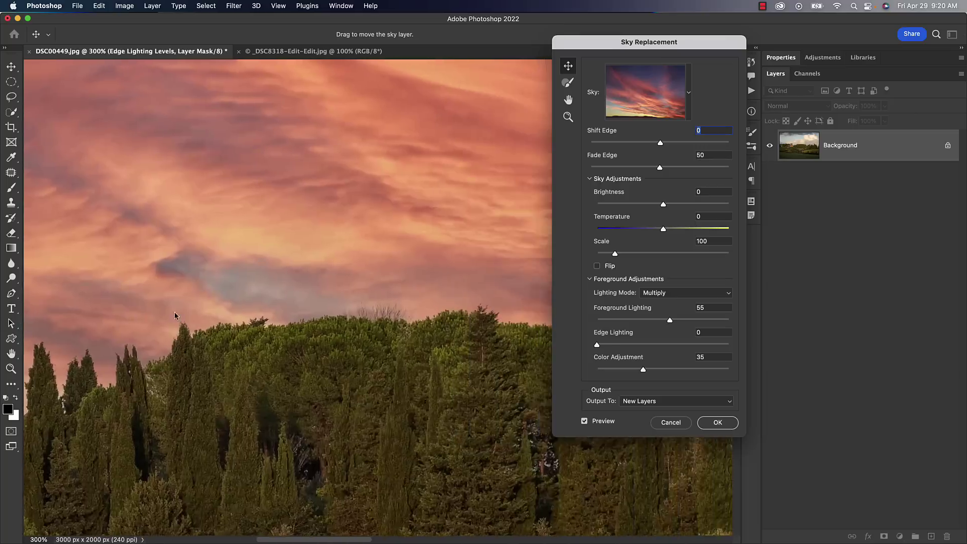
scroll(200, 291, "right", 2)
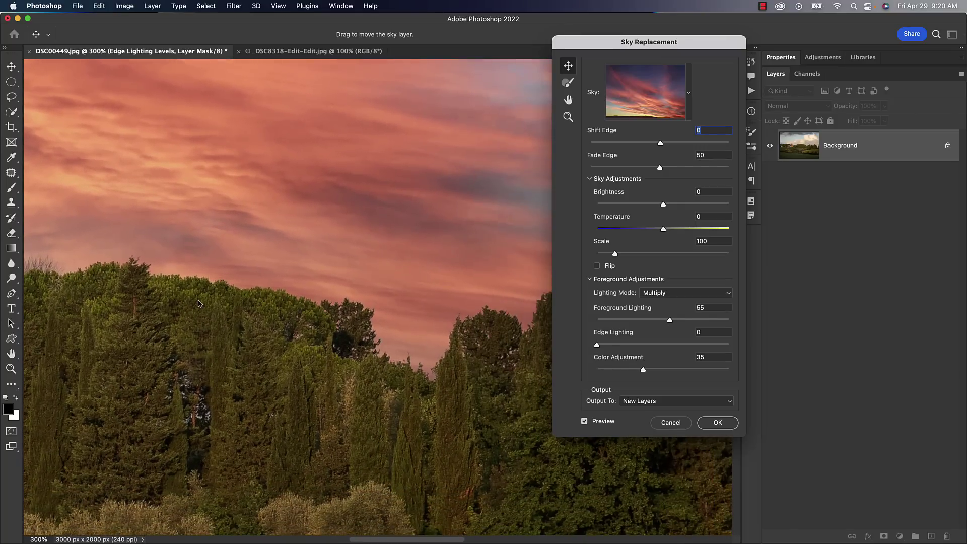
scroll(199, 297, "up", 1)
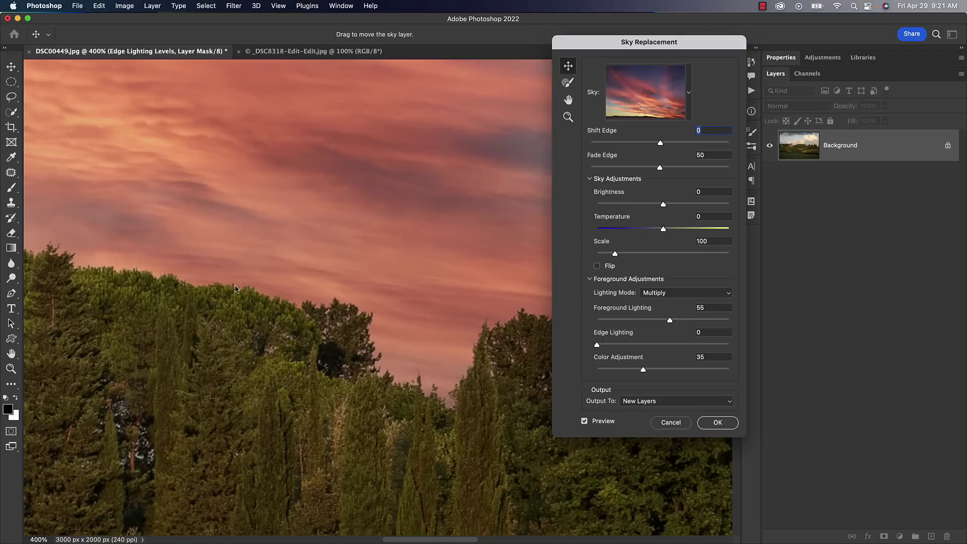
scroll(318, 310, "up", 3)
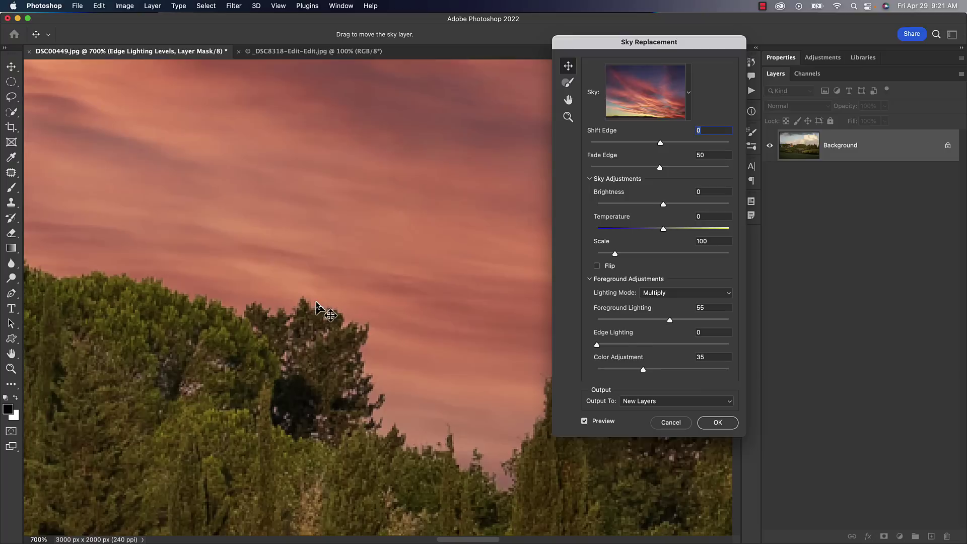
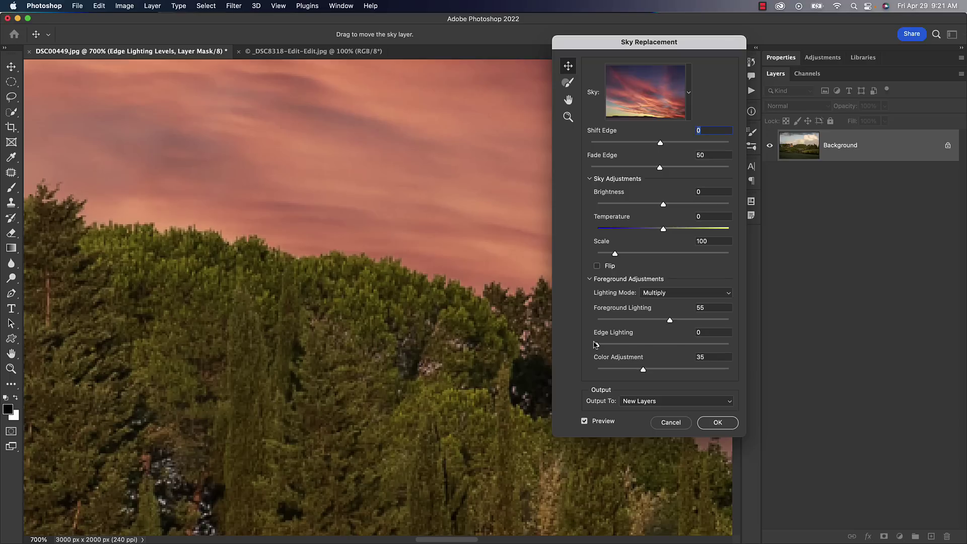
Compare the treeline edge with Edge Lighting at 76, 0, 100 and 4.
left_click_drag(600, 346, 699, 345)
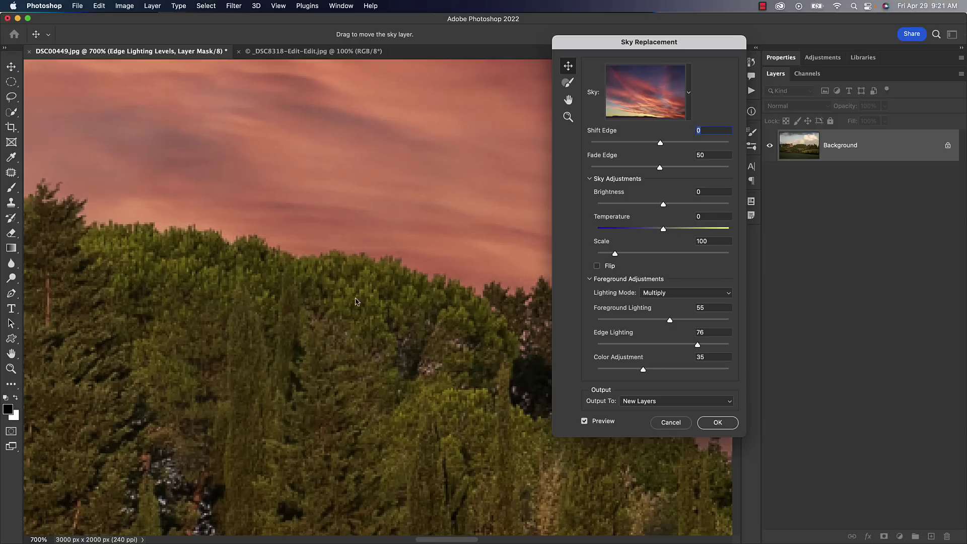
left_click_drag(698, 345, 551, 346)
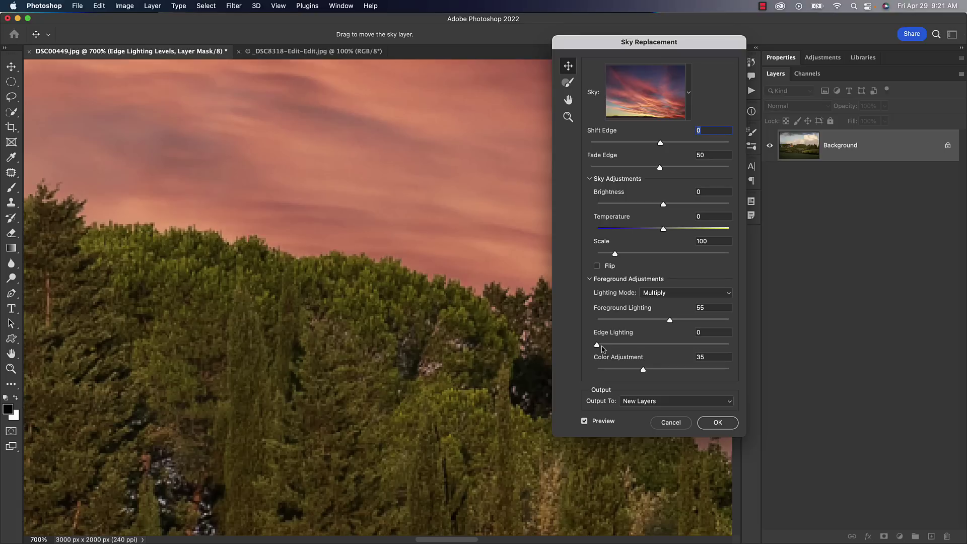
left_click_drag(597, 347, 735, 346)
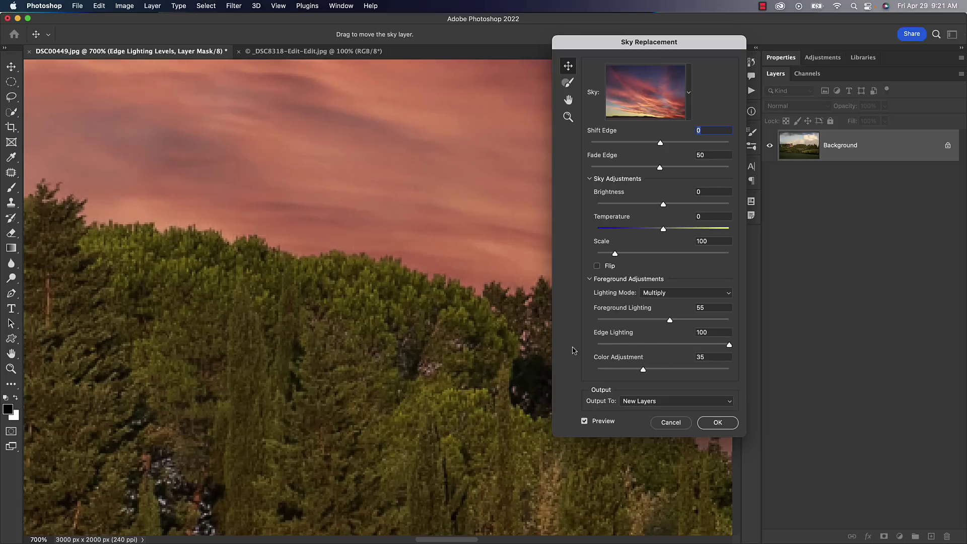
left_click(602, 346)
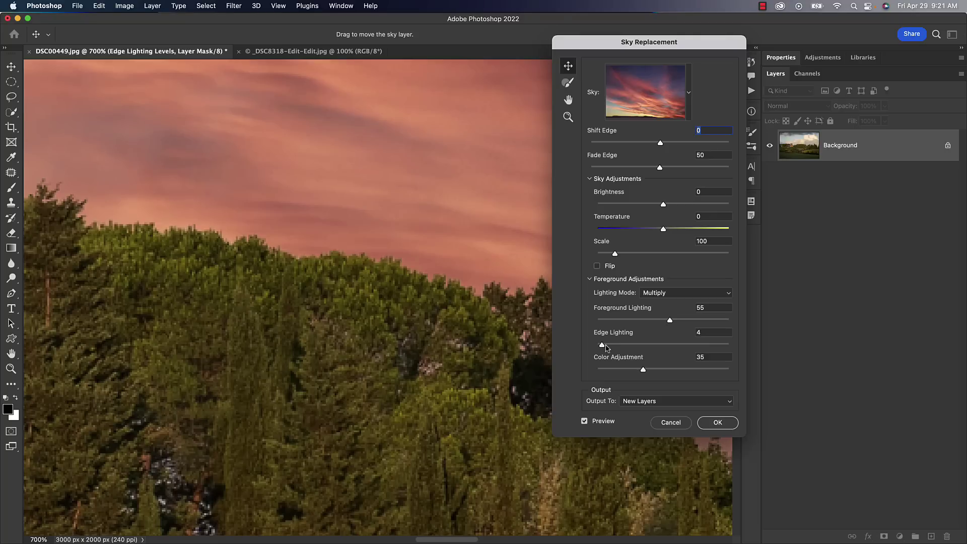
Set Edge Lighting to 100 and apply the sky replacement with output to new layers.
left_click_drag(607, 348, 766, 348)
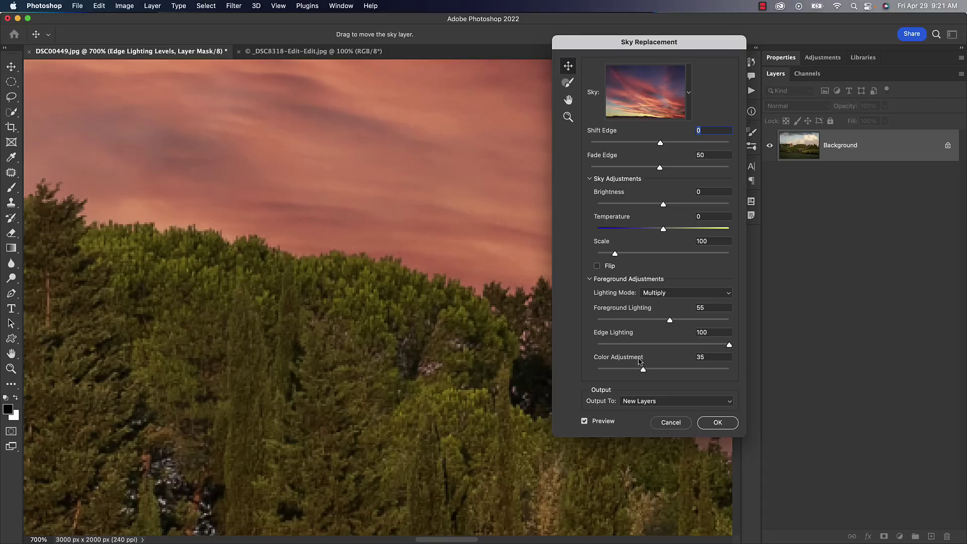
left_click(718, 423)
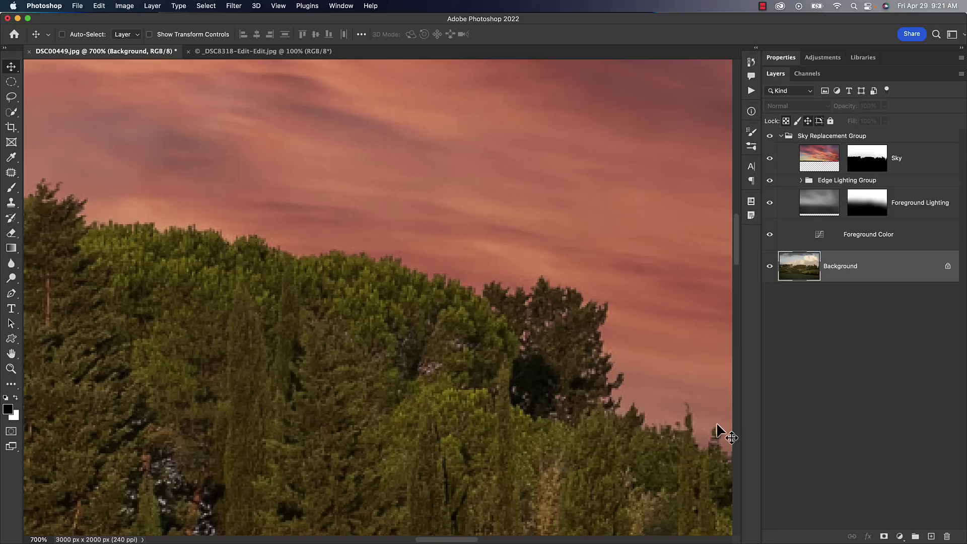
scroll(717, 422, "down", 4)
scroll(718, 426, "down", 3)
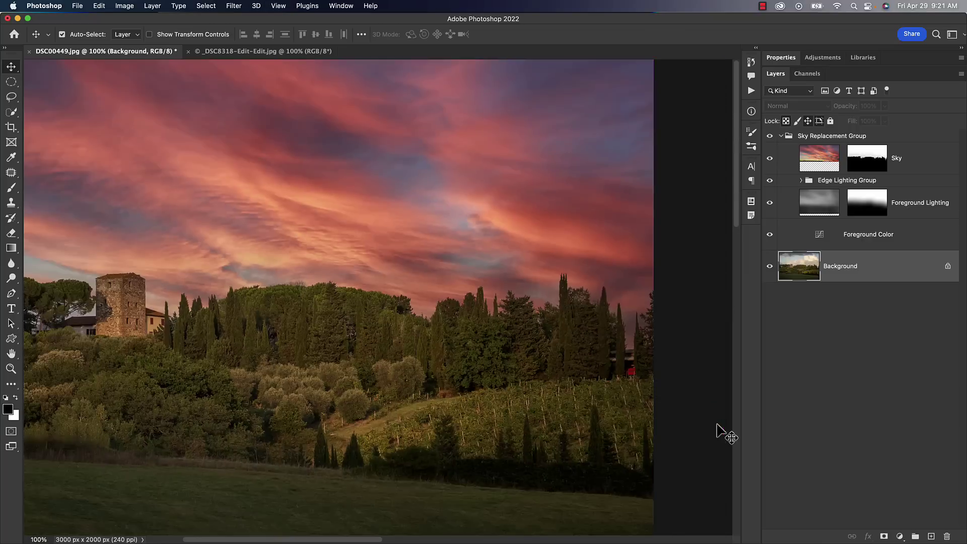
scroll(718, 428, "left", 5)
scroll(718, 428, "down", 1)
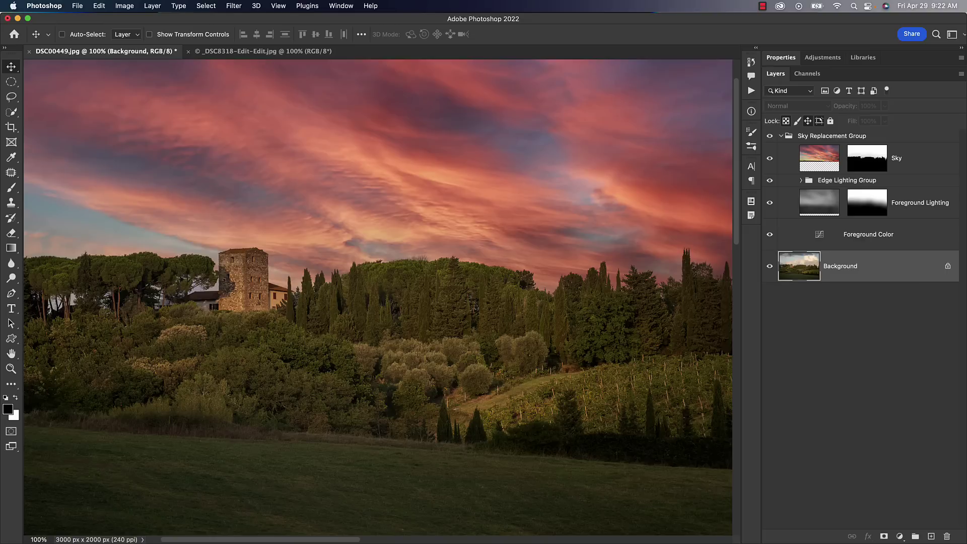
Switch to the mountain photo _DSC8318-Edit-Edit.jpg and start Sky Replacement on it.
left_click(275, 60)
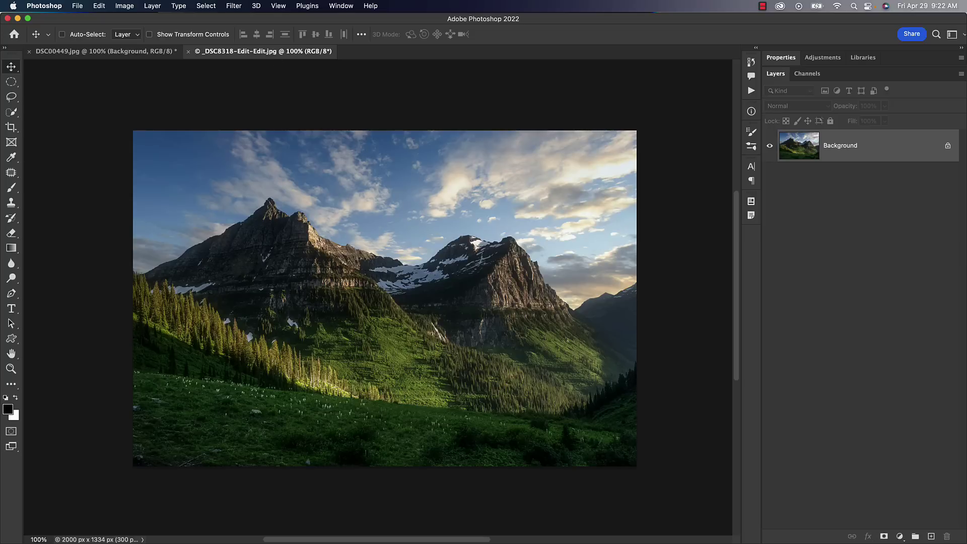
left_click(233, 153)
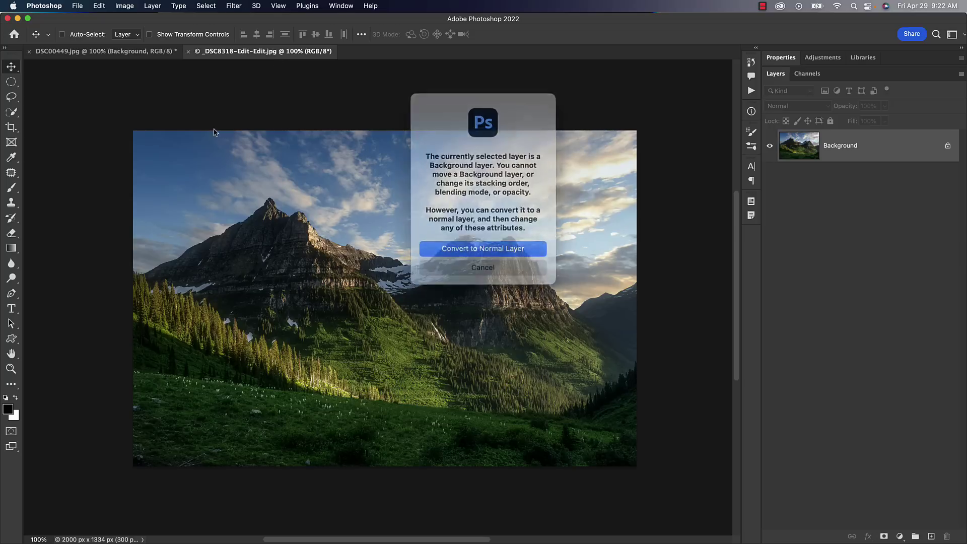
left_click(465, 259)
left_click(99, 6)
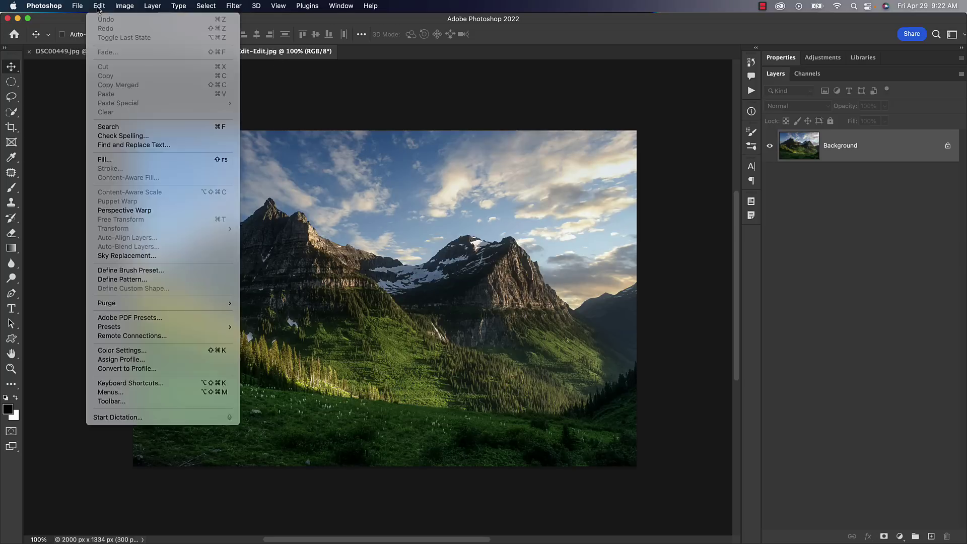
left_click(139, 257)
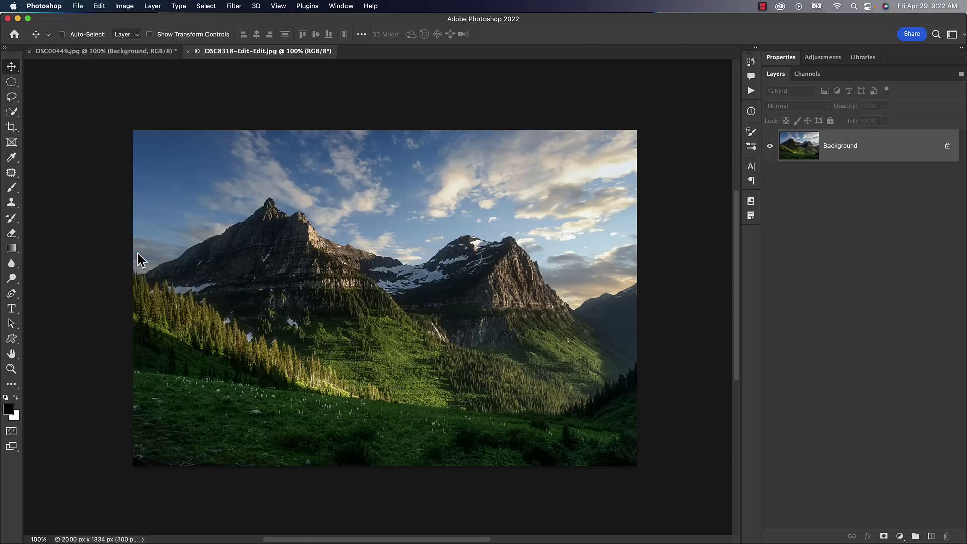
Choose a blue sky with orange-lit clouds from the MattK Sunrise Sunset group as the replacement sky.
left_click(688, 94)
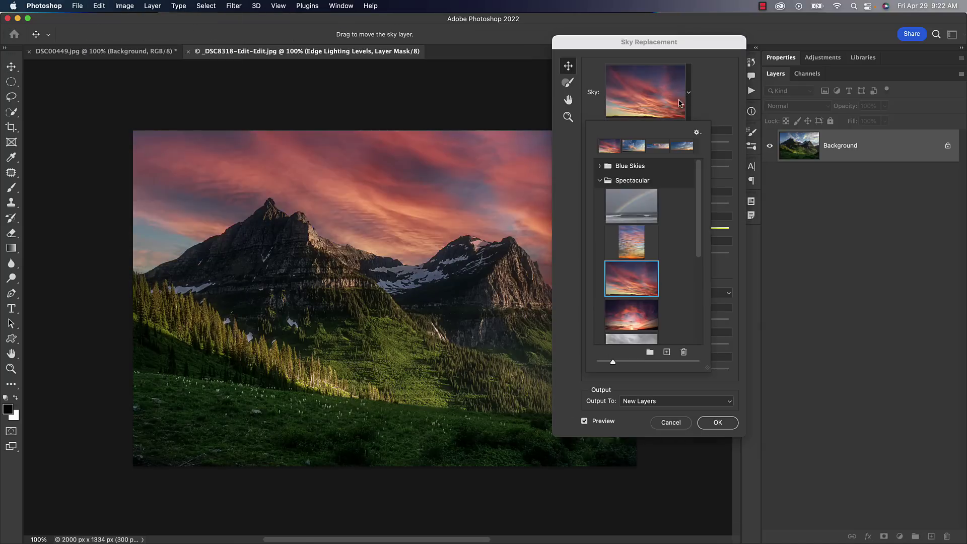
left_click(599, 181)
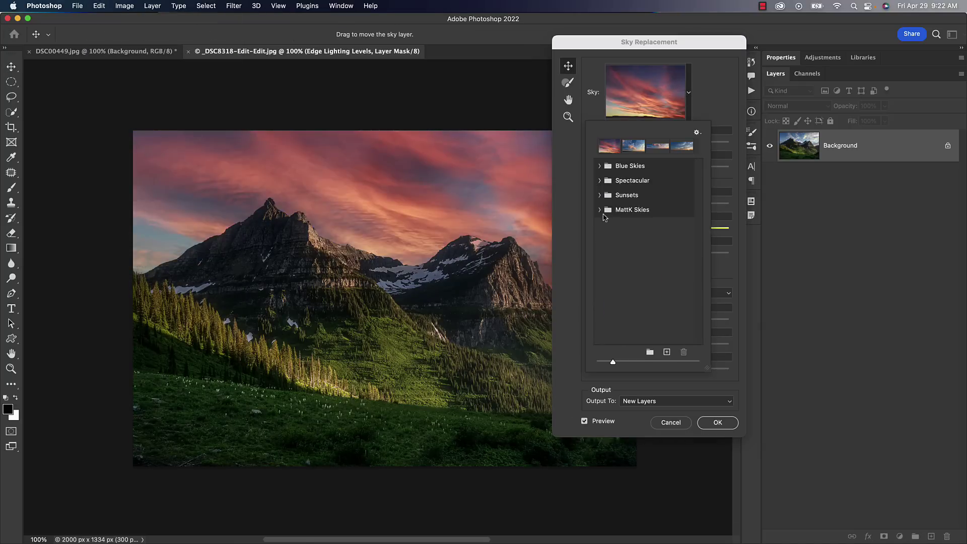
left_click(600, 210)
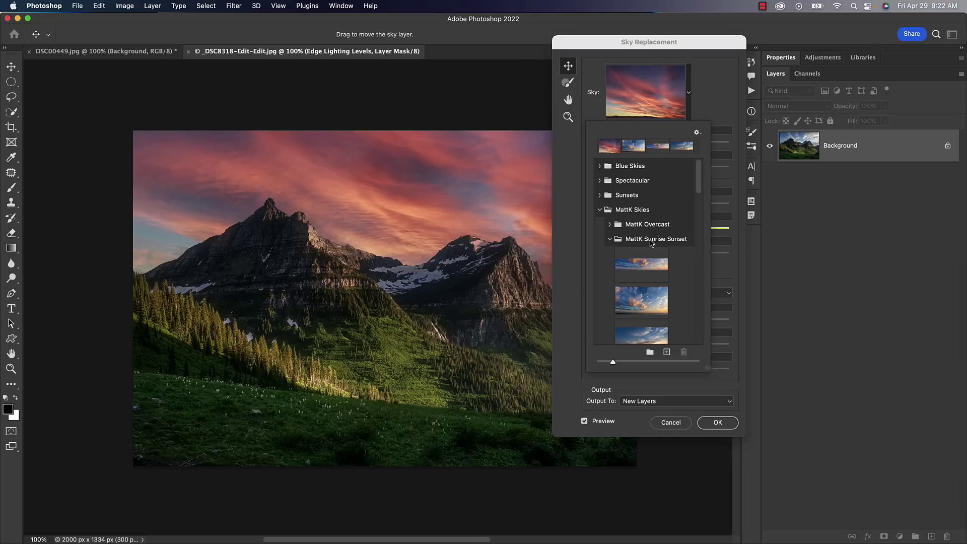
scroll(650, 242, "down", 4)
scroll(637, 205, "up", 1)
left_click(640, 228)
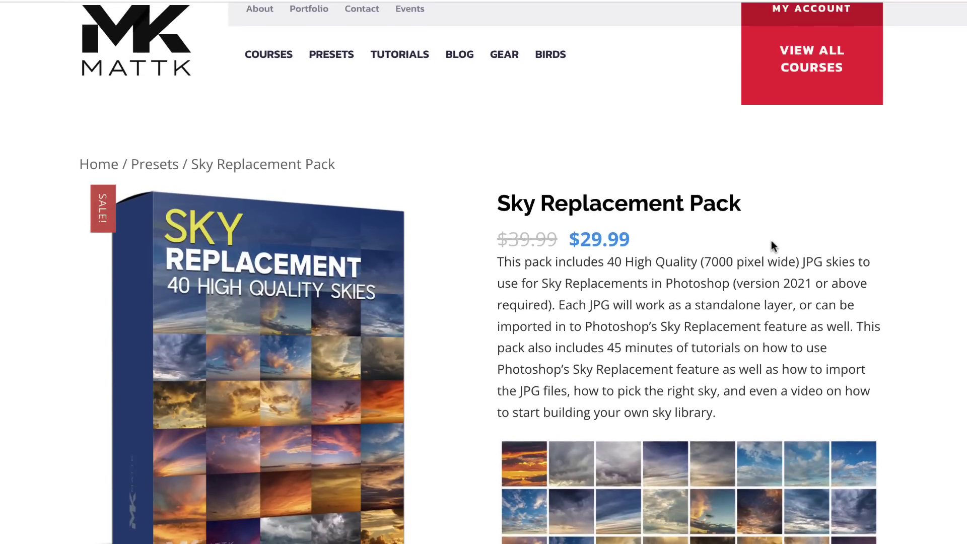
Review the Sky Replacement Pack product page and the No Sky? No Problem! course description and lesson list on the MattK website.
scroll(774, 246, "down", 10)
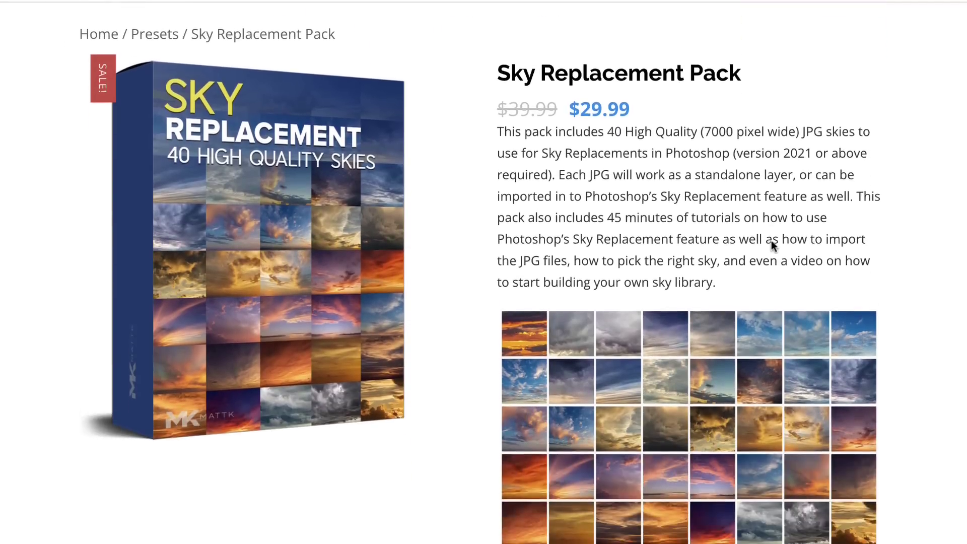
scroll(774, 246, "down", 5)
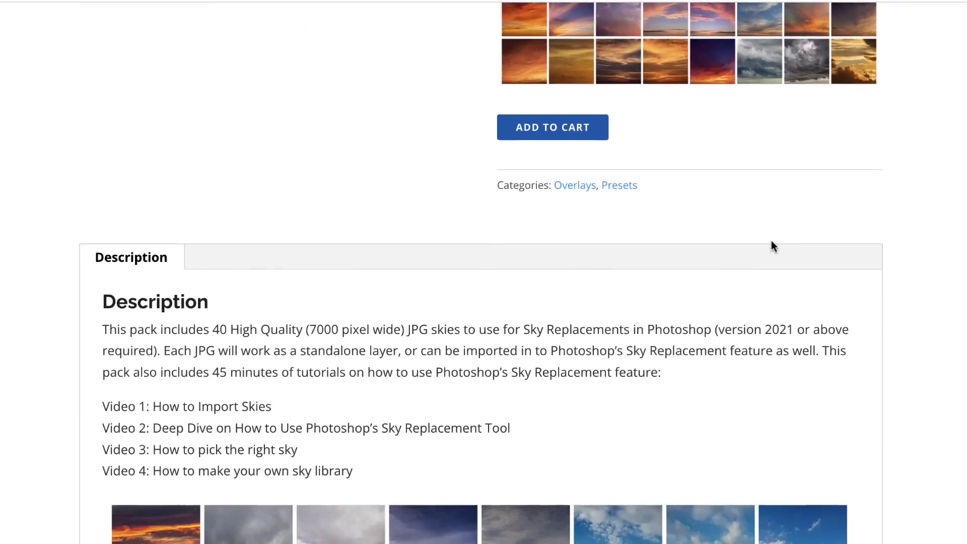
scroll(774, 246, "down", 5)
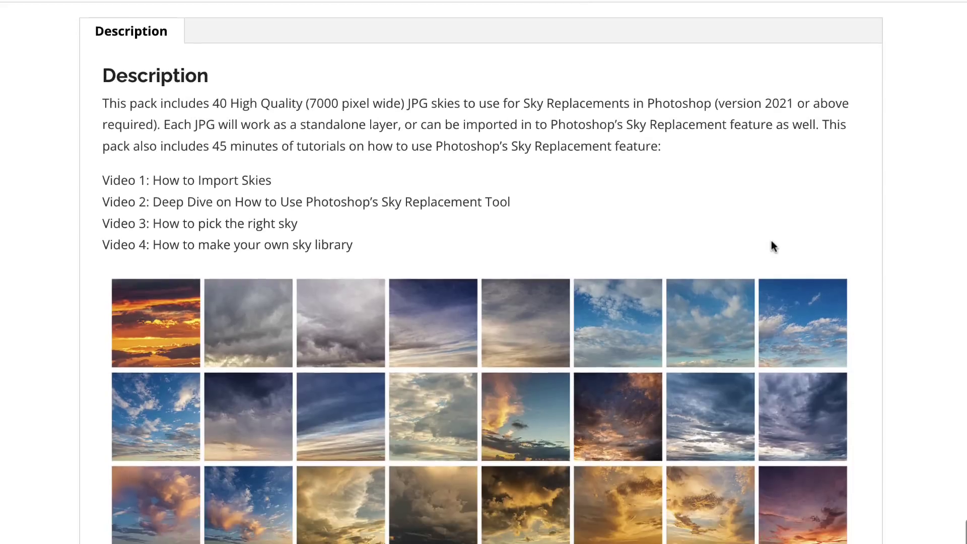
scroll(774, 246, "down", 1)
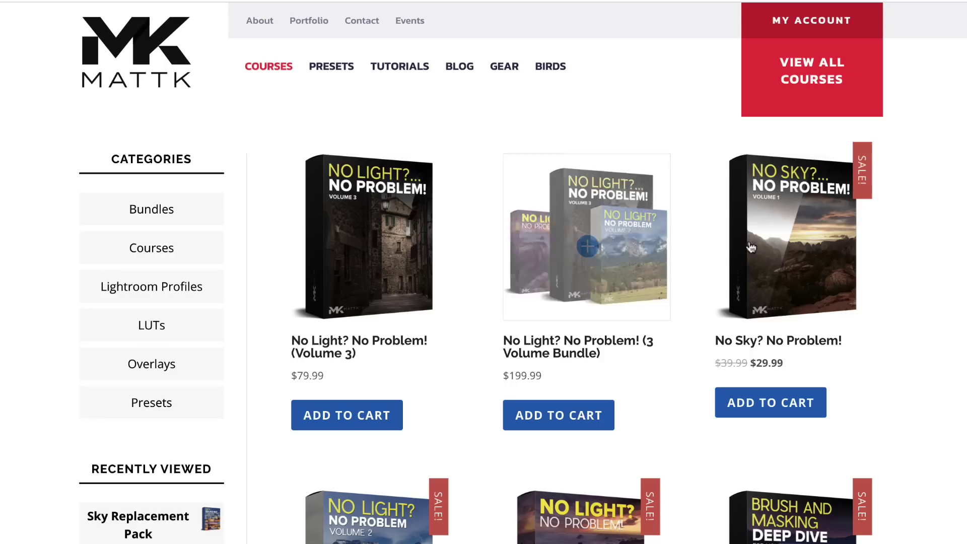
left_click(774, 216)
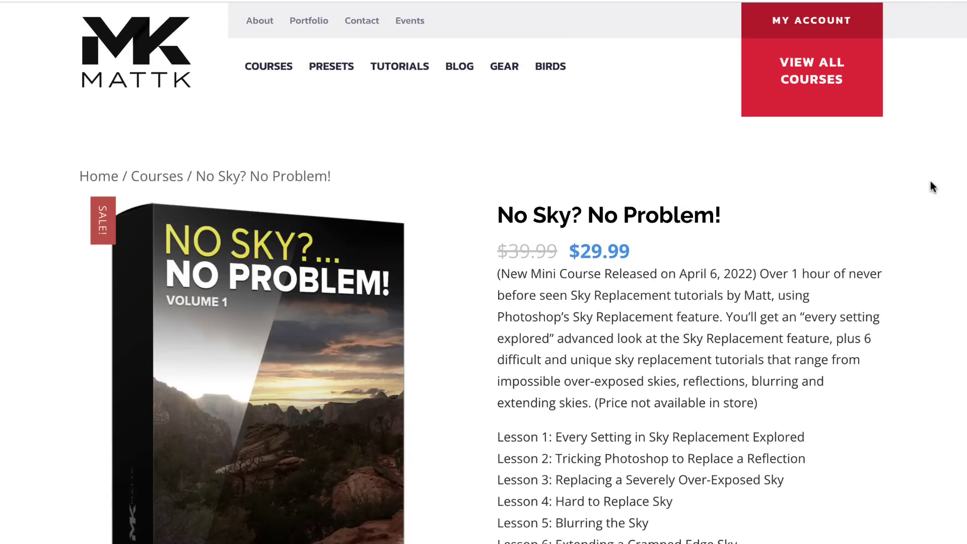
scroll(933, 187, "down", 5)
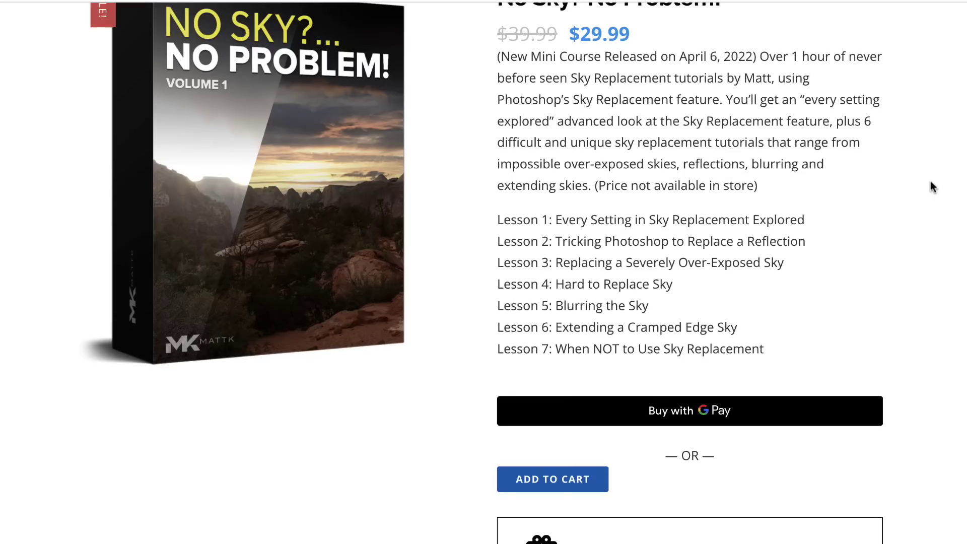
scroll(932, 187, "down", 6)
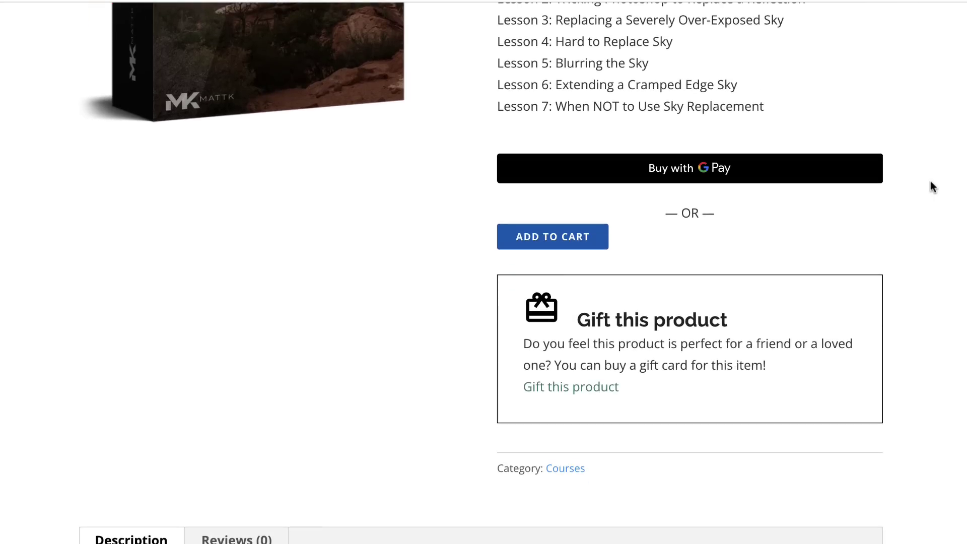
scroll(933, 187, "down", 7)
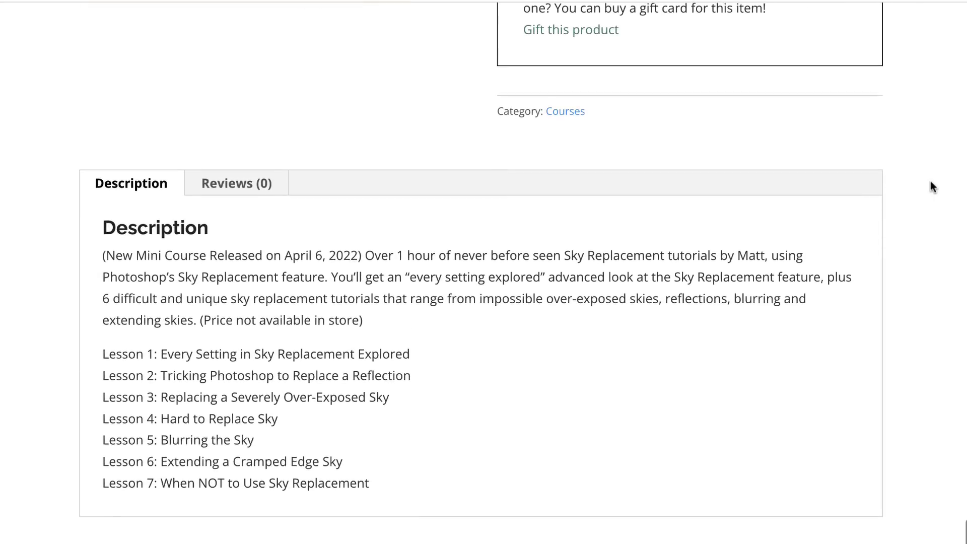
scroll(931, 182, "down", 2)
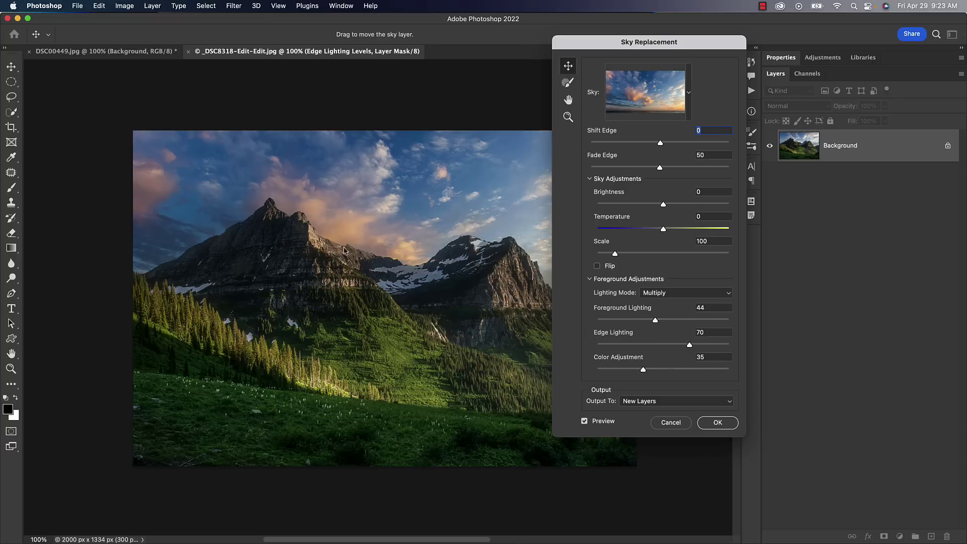
Compare the mountain photo with the preview off and on, and set Edge Lighting to 0.
left_click(585, 421)
left_click(585, 421)
left_click_drag(689, 347, 503, 349)
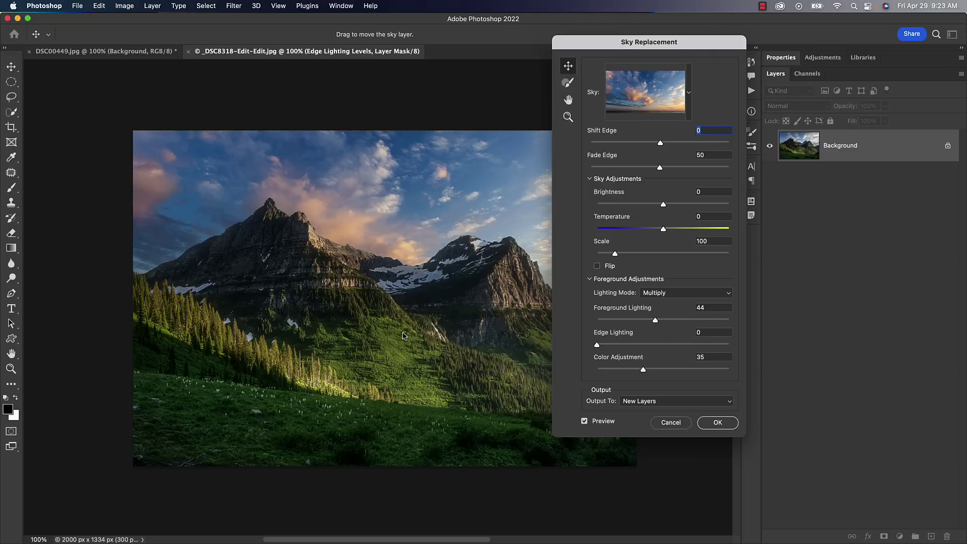
Examine the ridgelines of both mountains against the new sky at 200%, comparing with the preview off and on.
key("super+plus")
left_click_drag(410, 339, 209, 313)
scroll(210, 313, "right", 5)
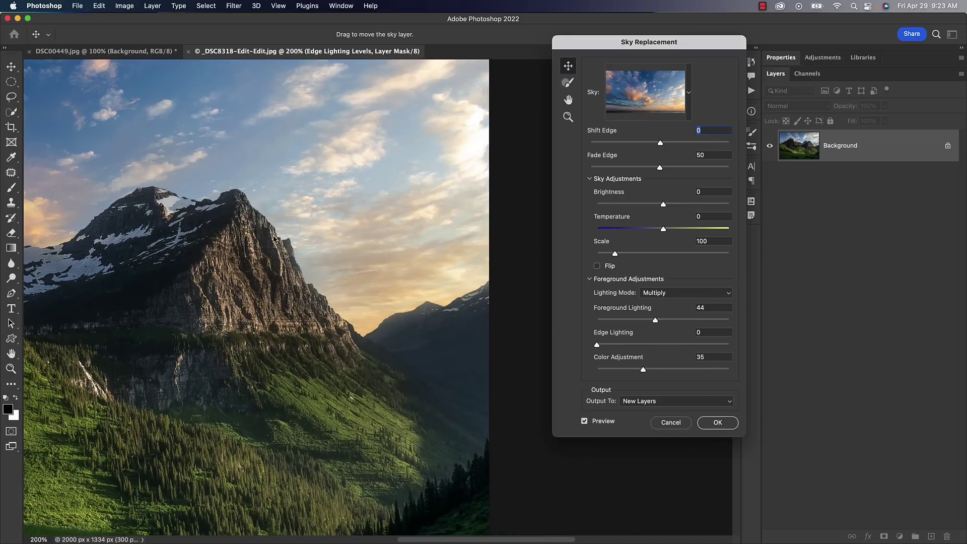
scroll(312, 312, "left", 10)
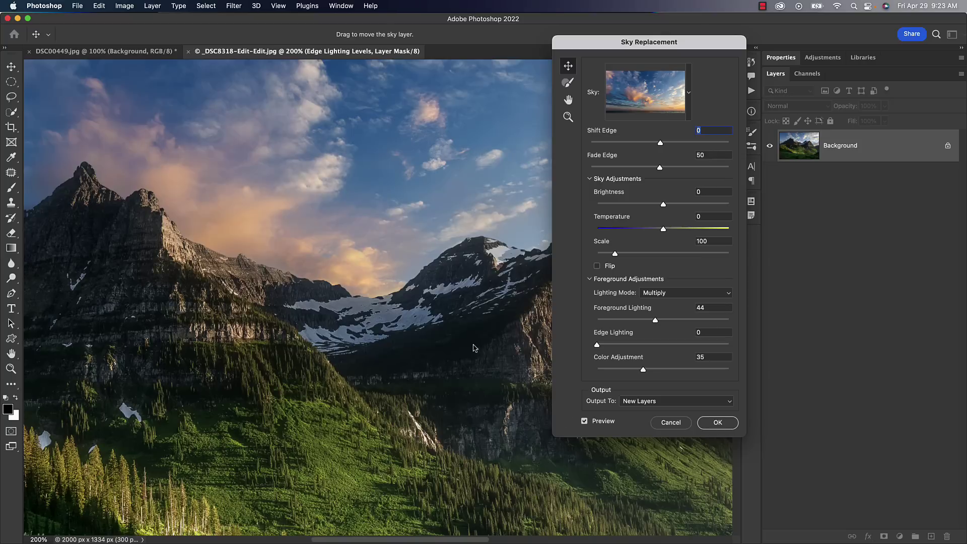
left_click(584, 422)
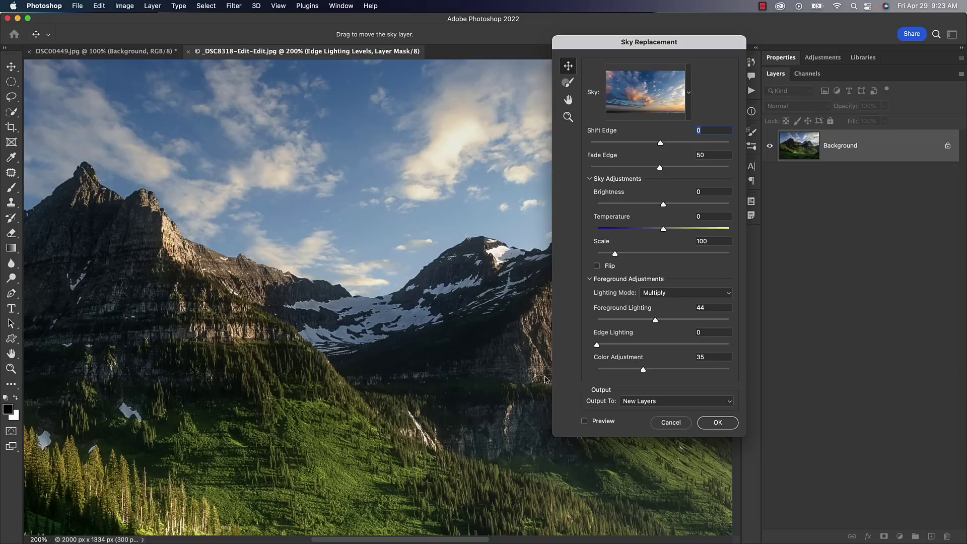
left_click(584, 422)
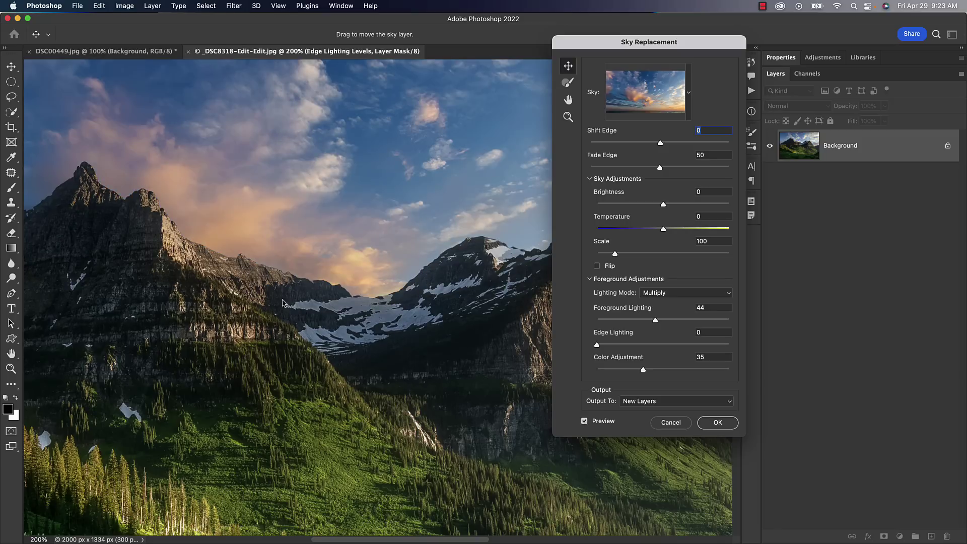
Inspect the left mountain's peak and shadowed slope where they meet the sky, up to 400% magnification.
scroll(288, 311, "up", 3)
scroll(287, 312, "left", 5)
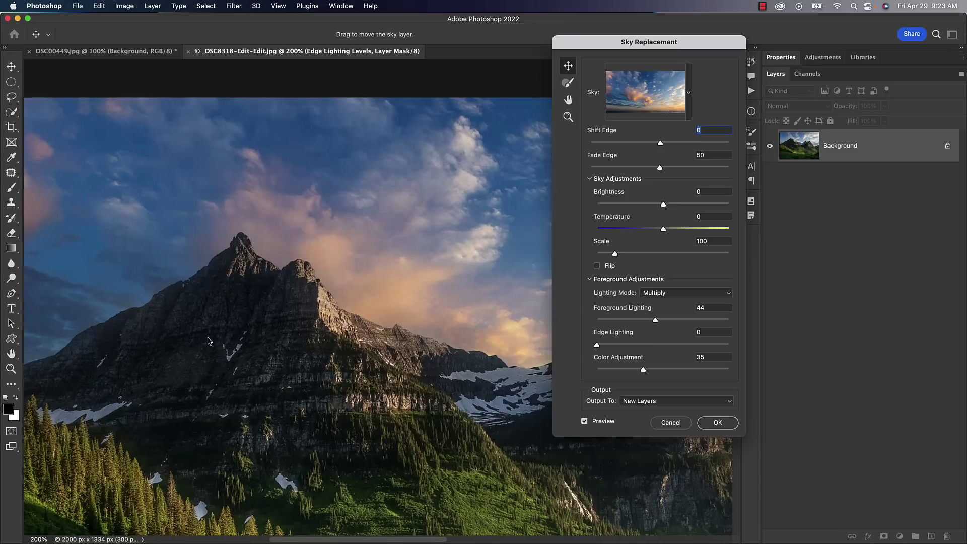
scroll(209, 341, "right", 1)
scroll(412, 311, "left", 5)
scroll(413, 312, "down", 2)
scroll(412, 311, "left", 2)
scroll(412, 311, "down", 1)
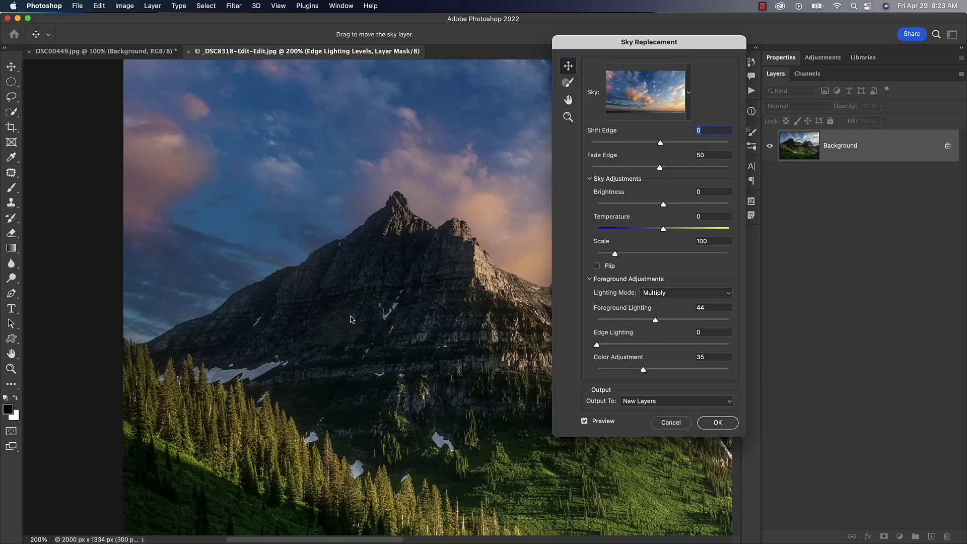
scroll(351, 318, "up", 5)
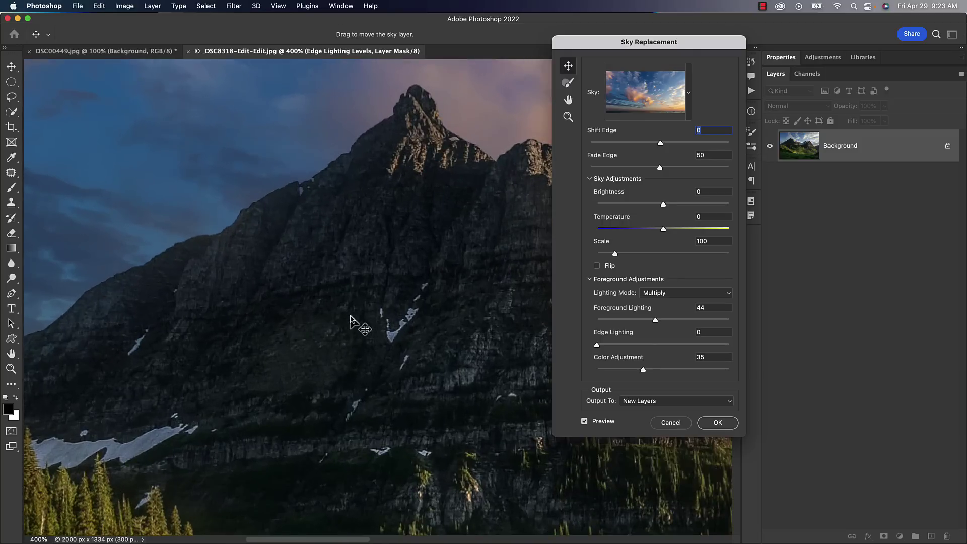
scroll(412, 349, "up", 2)
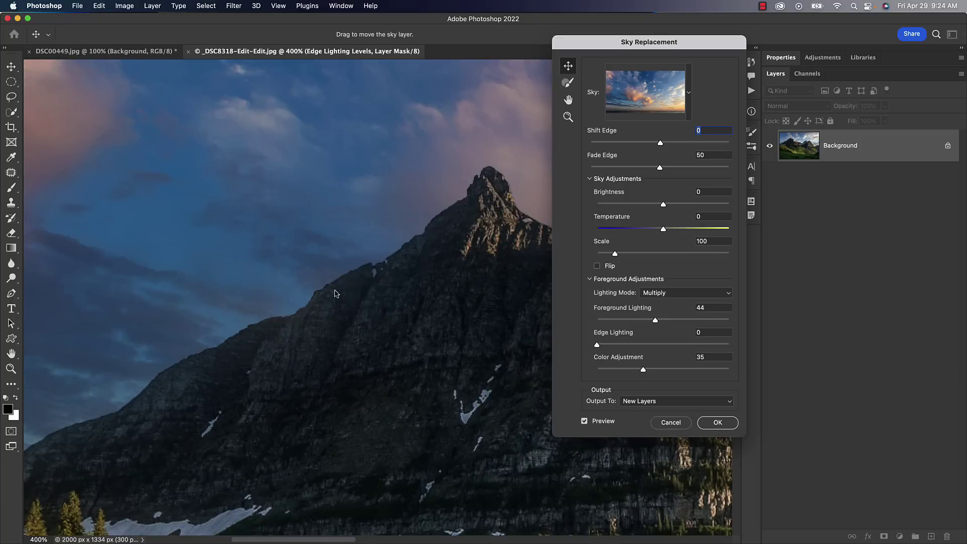
Compare the left mountain's ridge edge with Edge Lighting at 100, 0 and 96.
left_click_drag(617, 349, 789, 339)
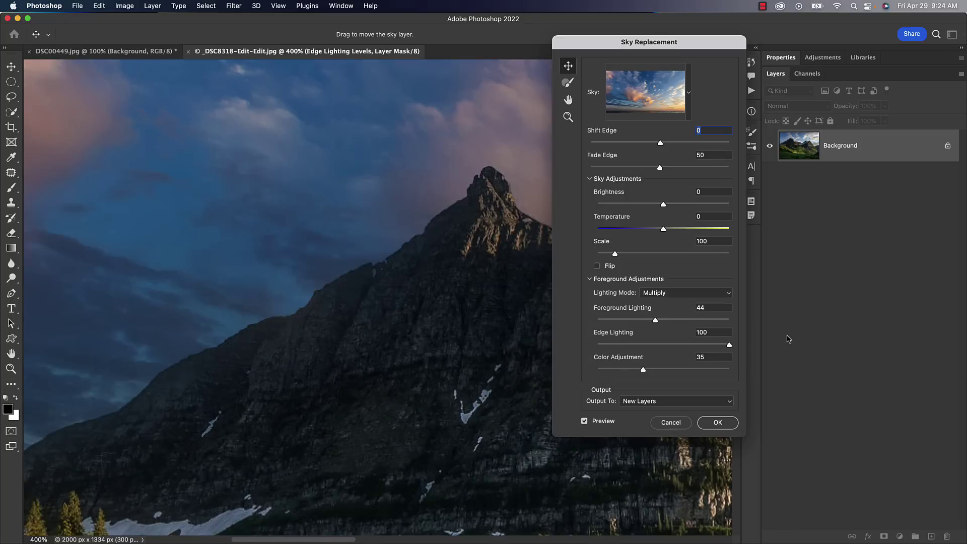
left_click_drag(627, 347, 537, 349)
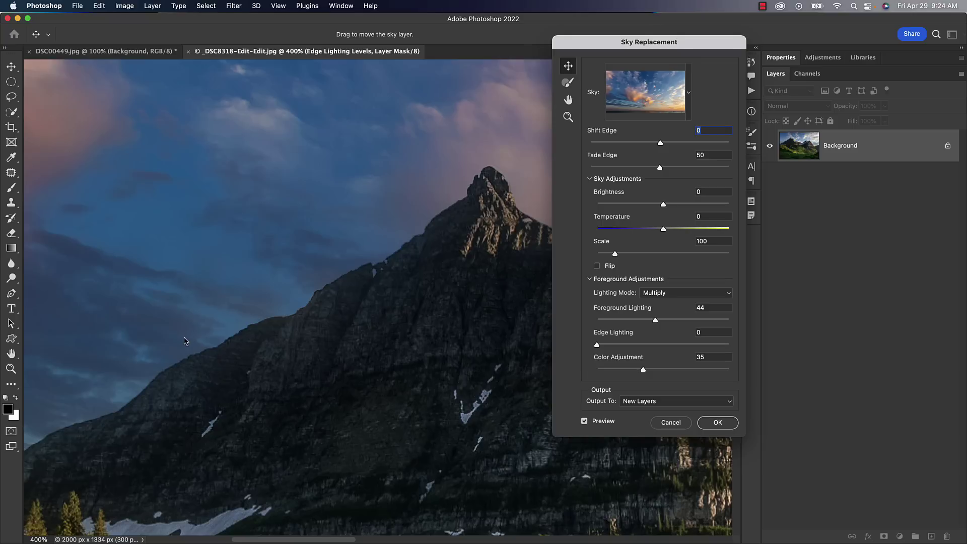
left_click(726, 347)
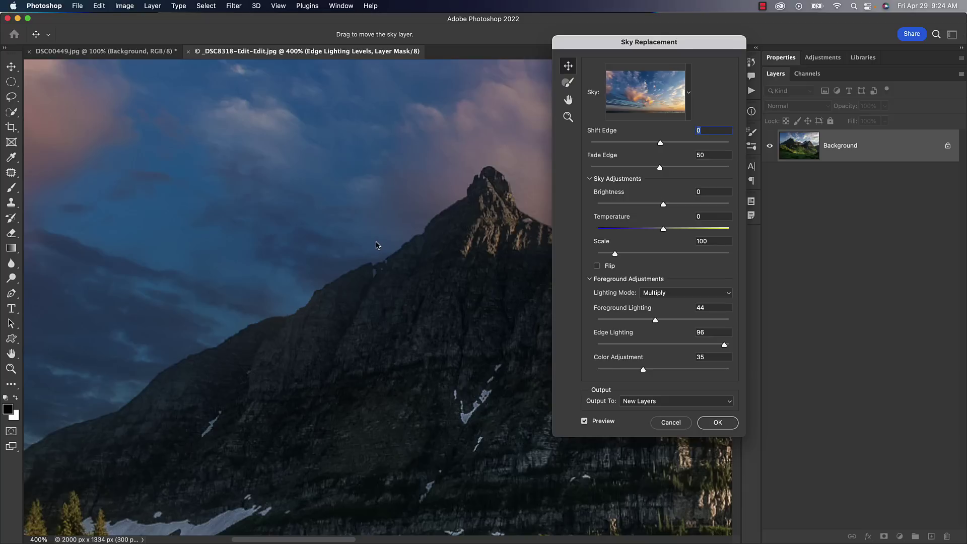
Set Edge Lighting to 98 and apply the sky replacement to the mountain photo with output to new layers.
left_click_drag(627, 345, 728, 341)
key("super+1")
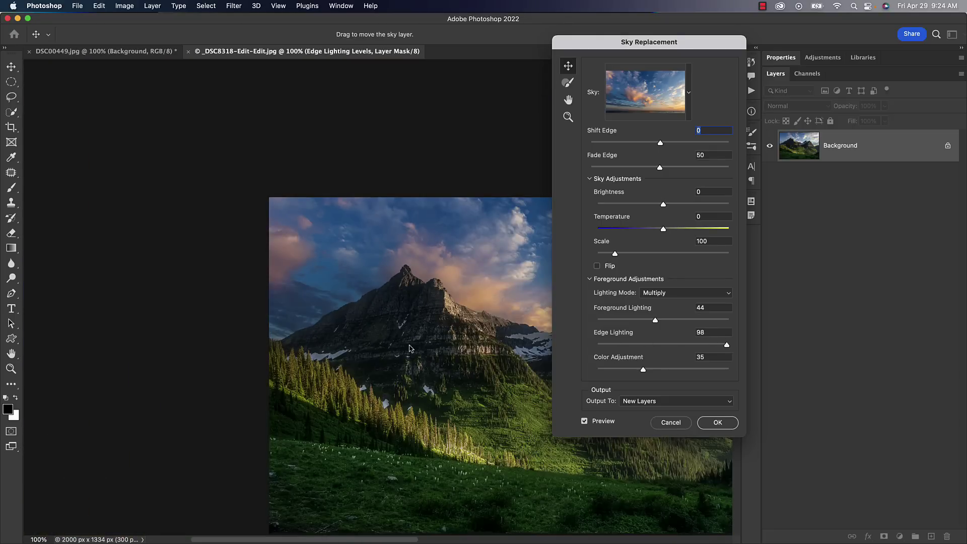
left_click(717, 428)
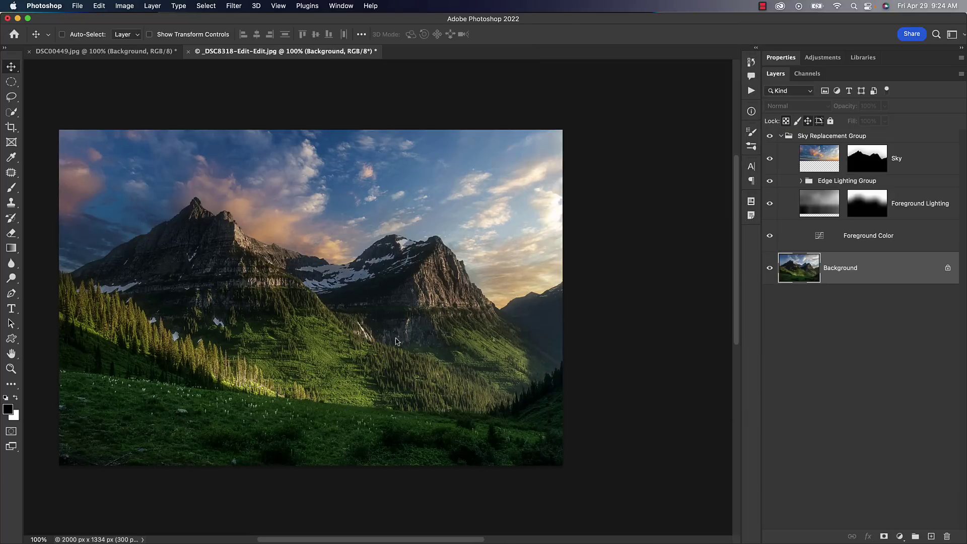
key("super+equal")
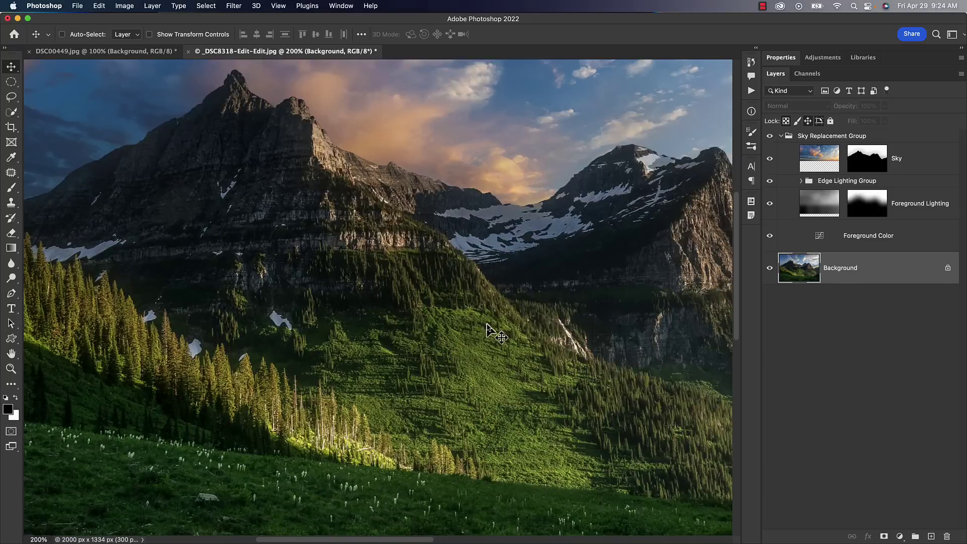
key("super+minus")
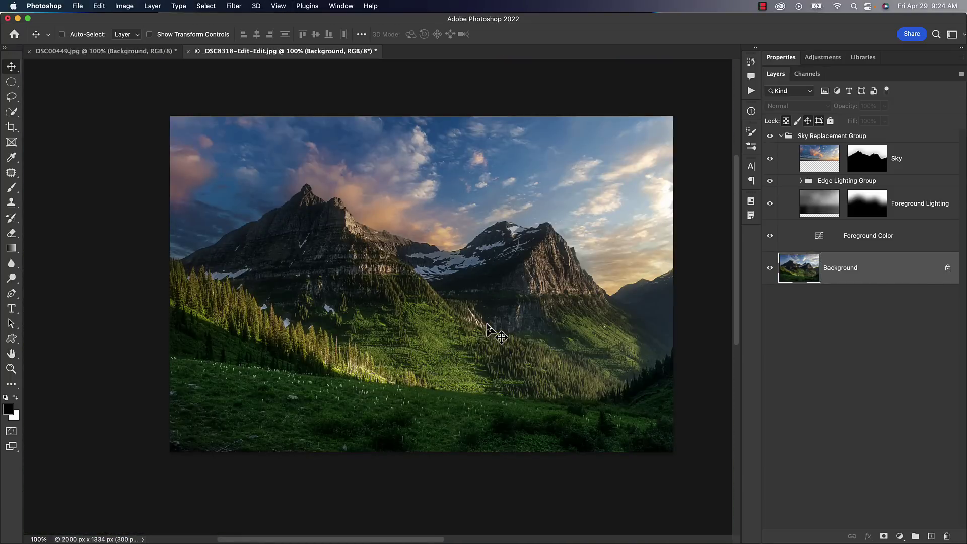